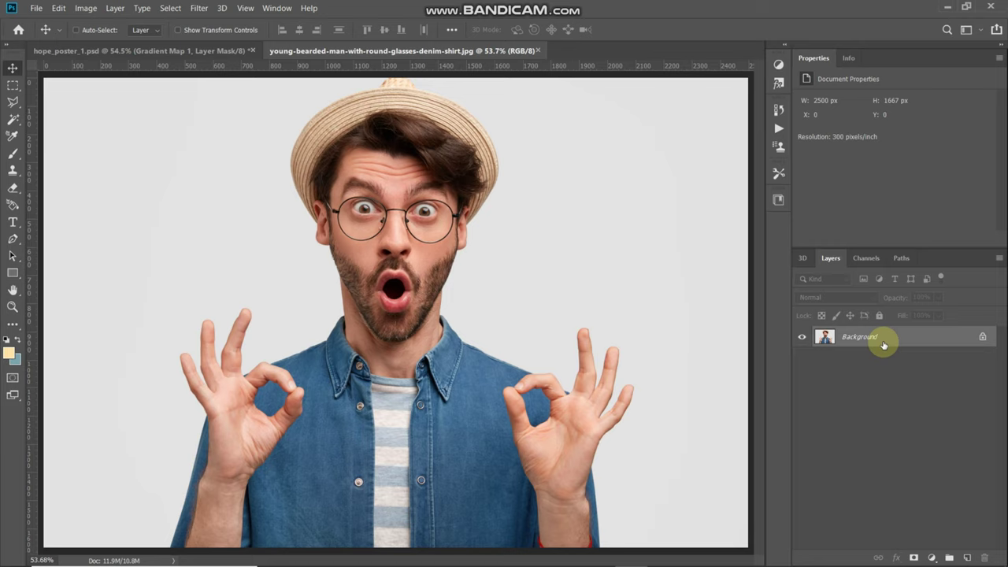
Step: Duplicate the Background layer of the bearded man photo
key("ctrl")
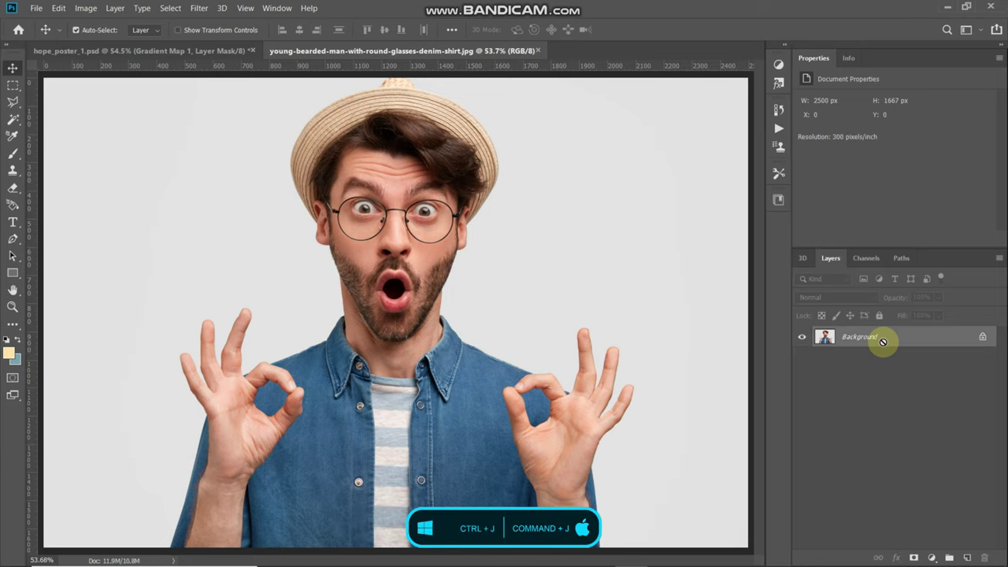
key("ctrl+j")
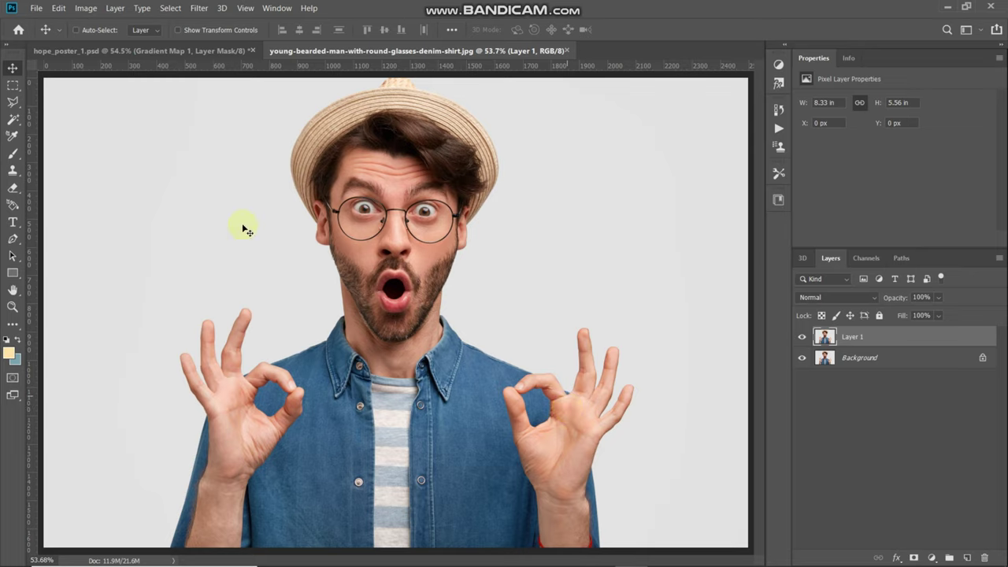
Step: Select the man's whole outline, including hat, hands and shirt, with the Polygonal Lasso on the duplicated layer
left_click(13, 102)
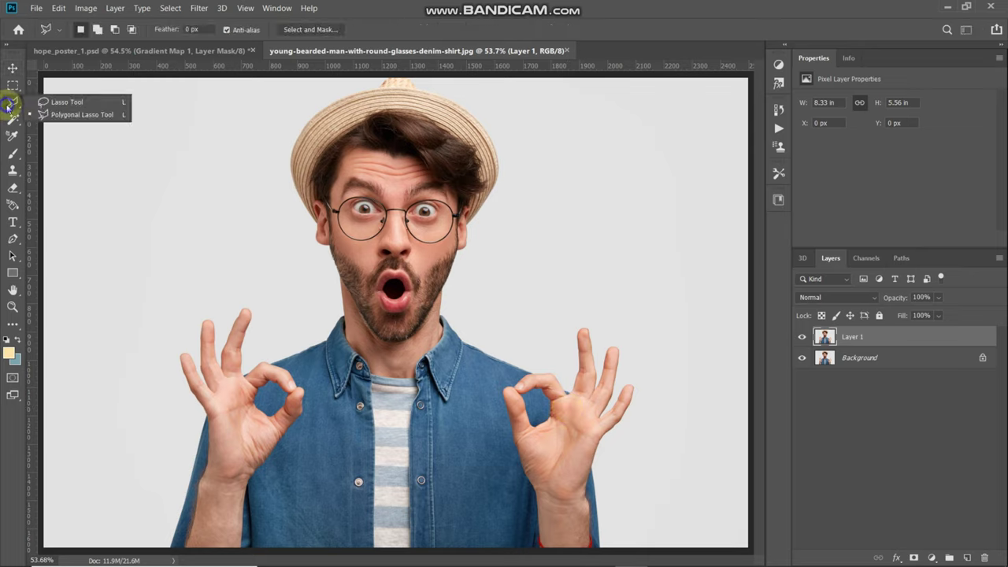
left_click(53, 114)
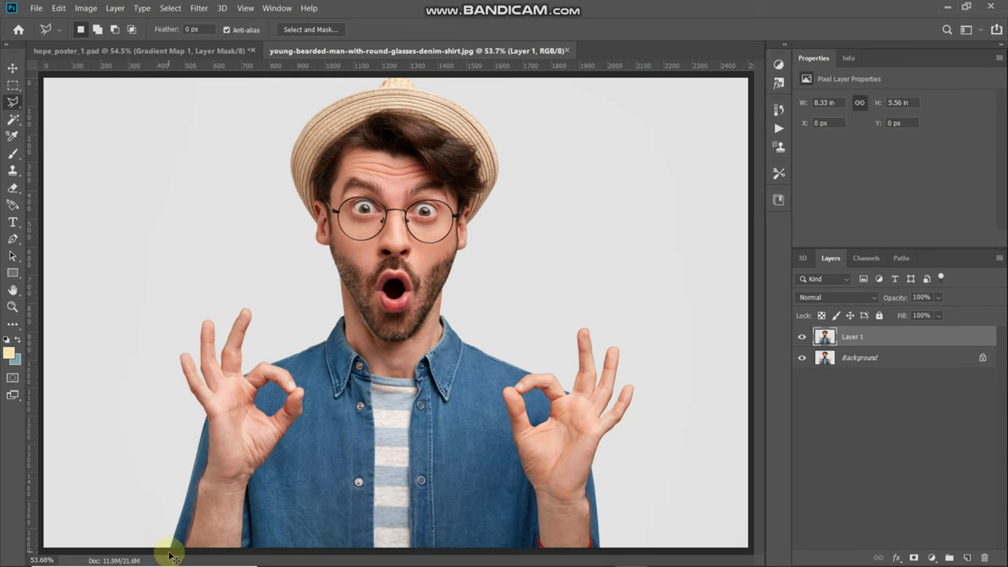
scroll(171, 548, "up", 1, "alt")
scroll(126, 523, "down", 2)
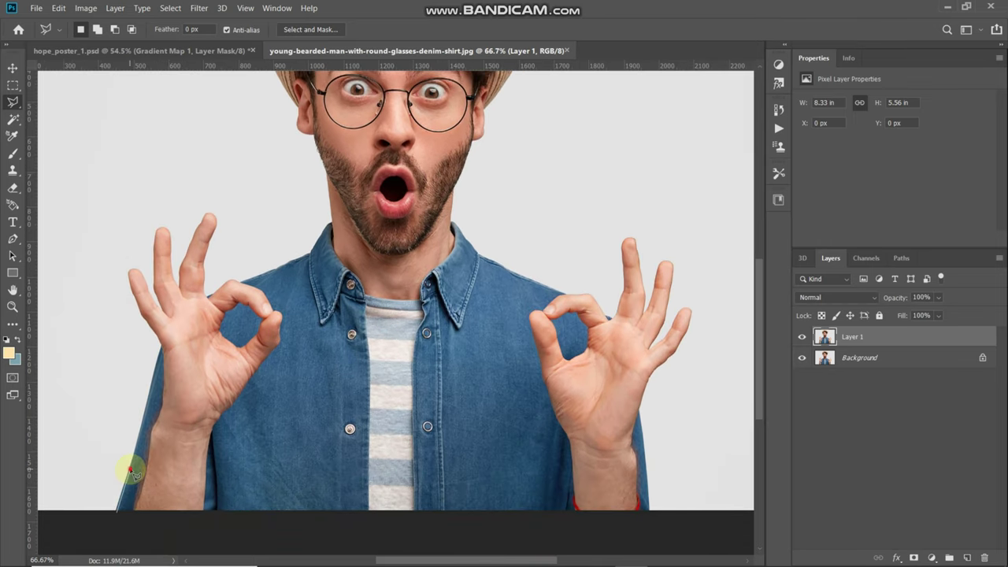
left_click(141, 436)
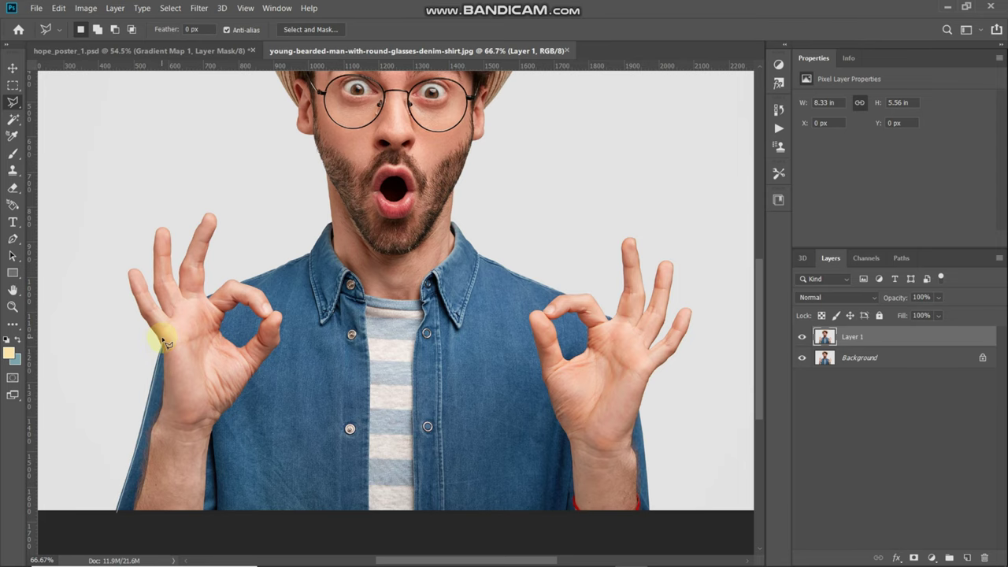
scroll(157, 337, "up", 1, "alt")
left_click(113, 237)
left_click(165, 299)
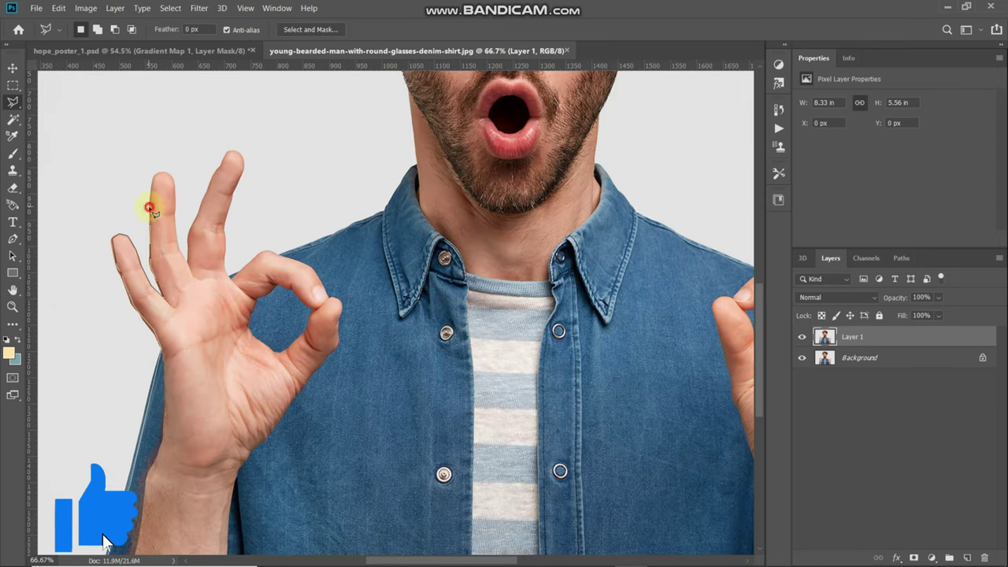
scroll(389, 206, "up", 10)
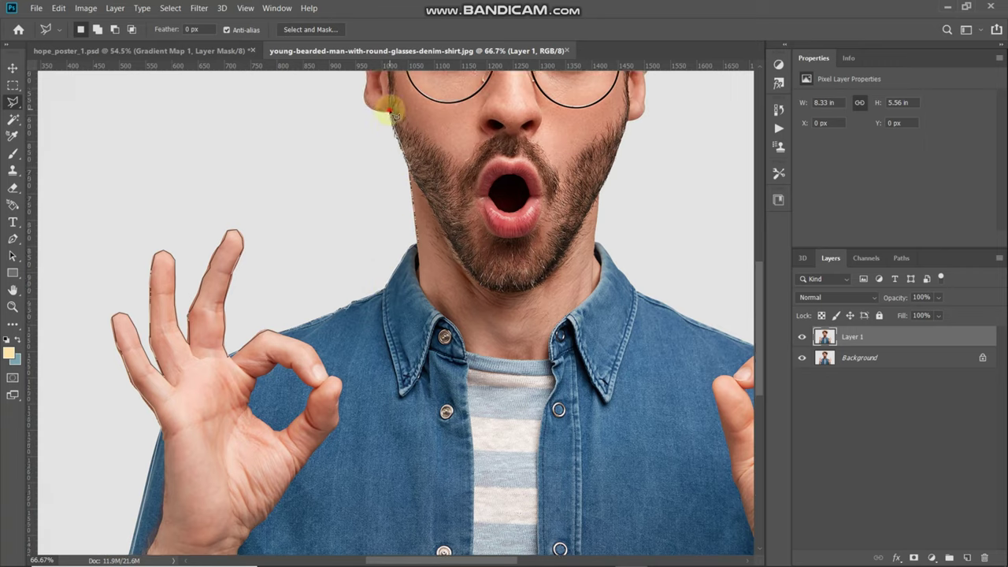
scroll(622, 476, "down", 6)
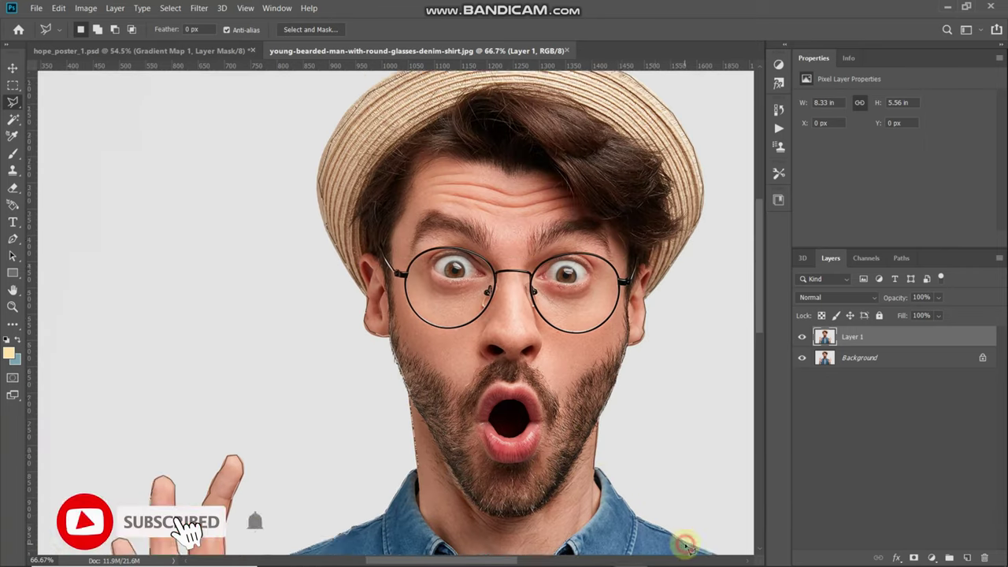
scroll(682, 543, "right", 6)
scroll(653, 512, "down", 2)
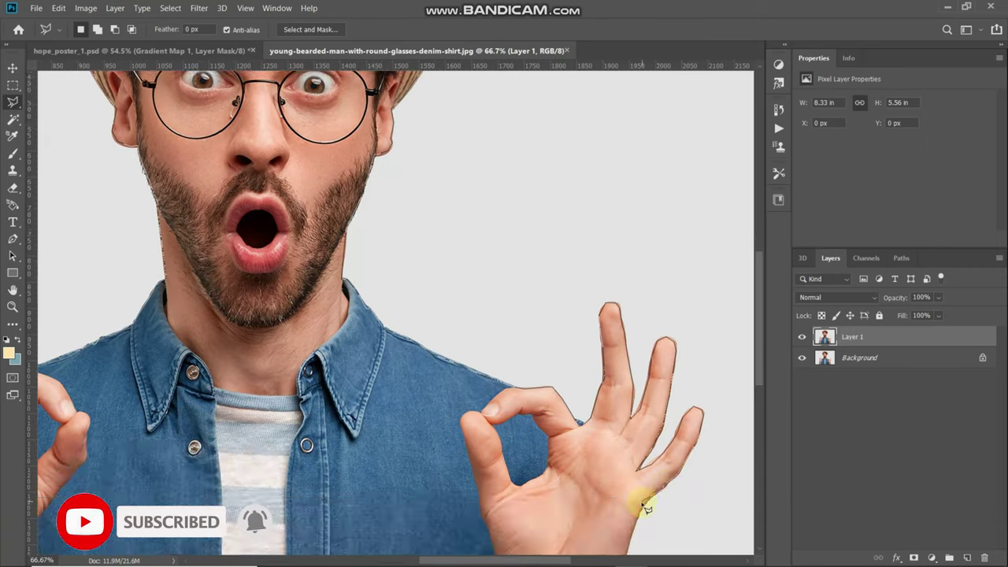
key("Return")
key("ctrl+0")
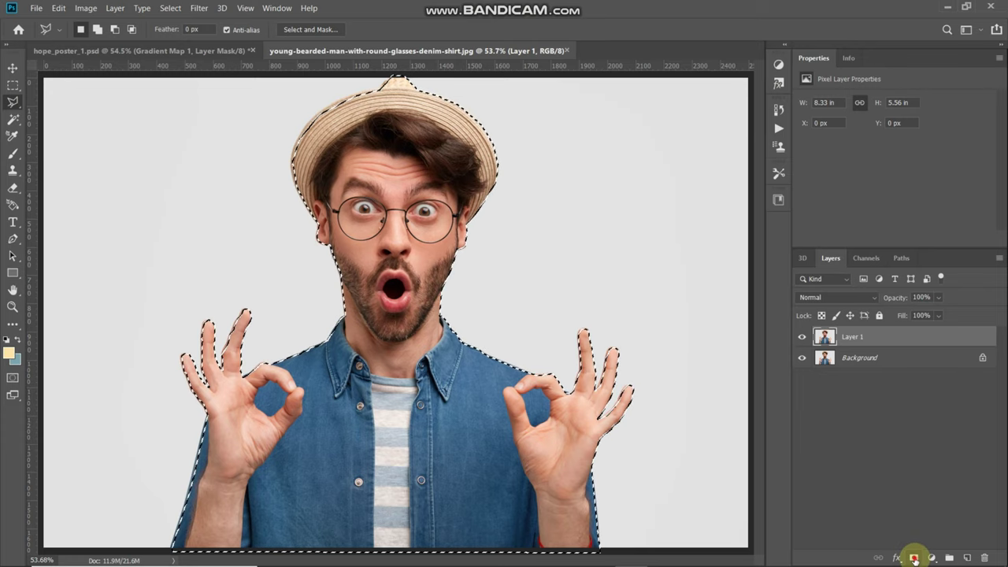
Step: Add a layer mask to Layer 1 from the selection and hide the Background layer
left_click(913, 557)
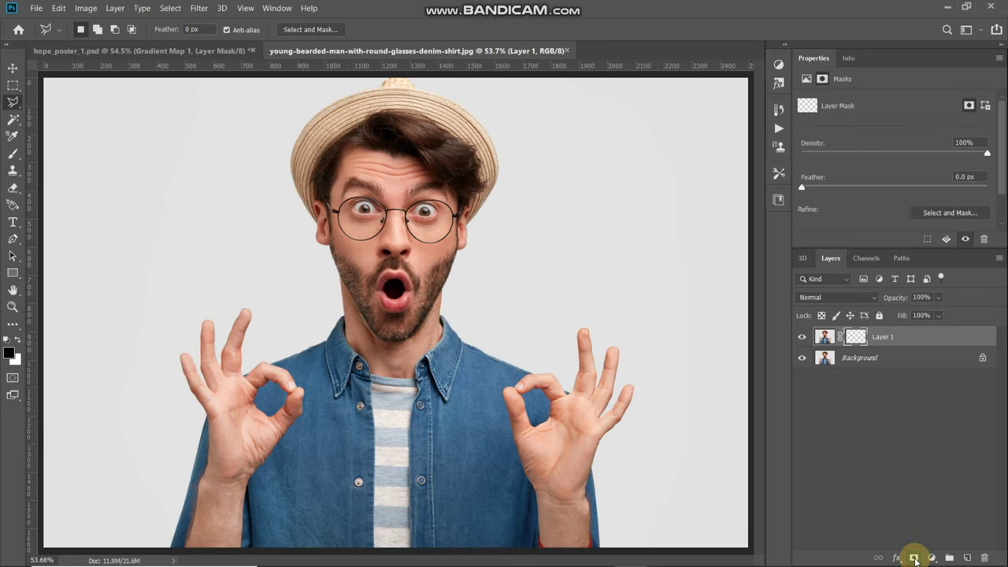
left_click(802, 359)
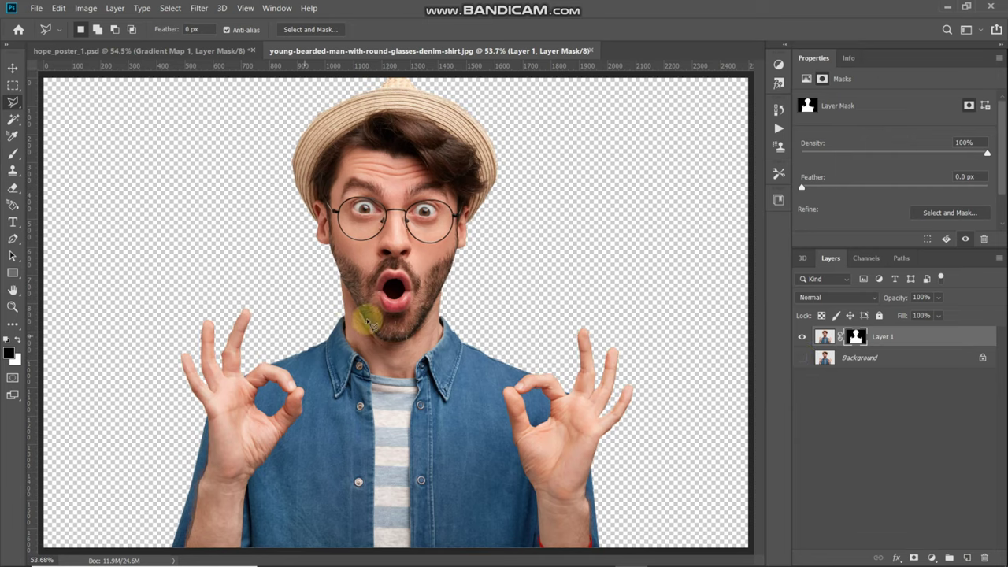
Step: Add a white (ffffff) Solid Color fill layer directly above the Background layer
left_click(891, 360)
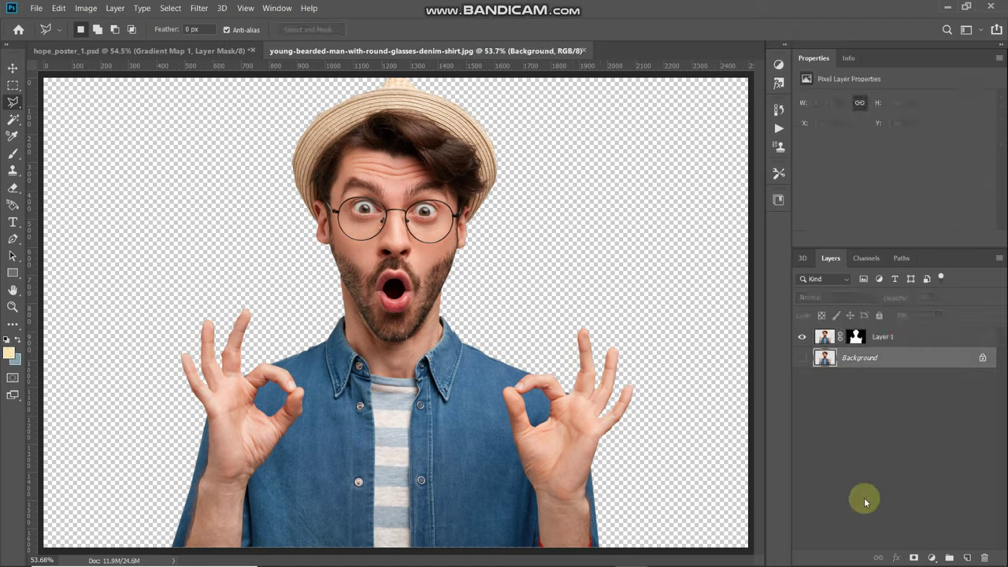
left_click_drag(932, 558, 916, 329)
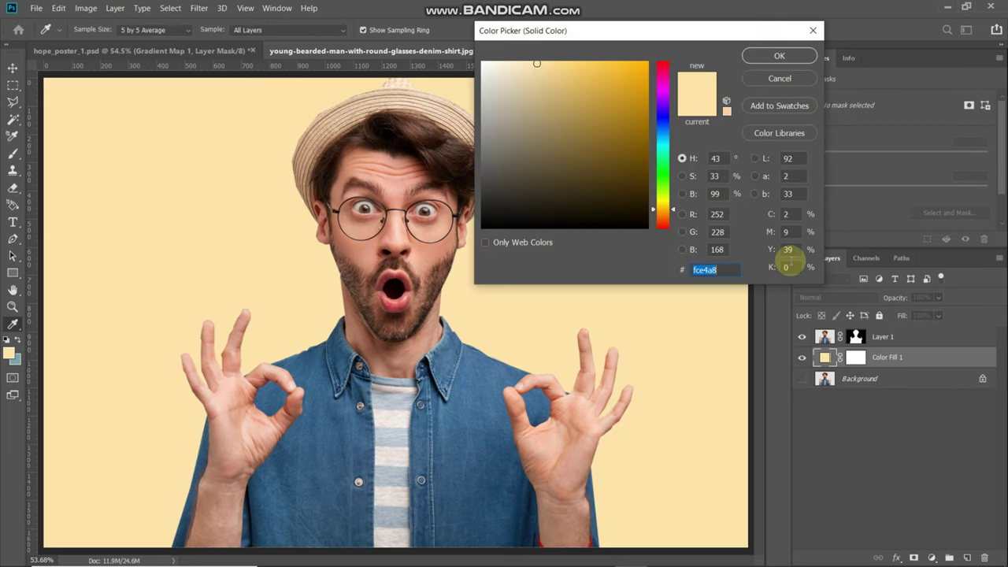
left_click_drag(540, 120, 429, 30)
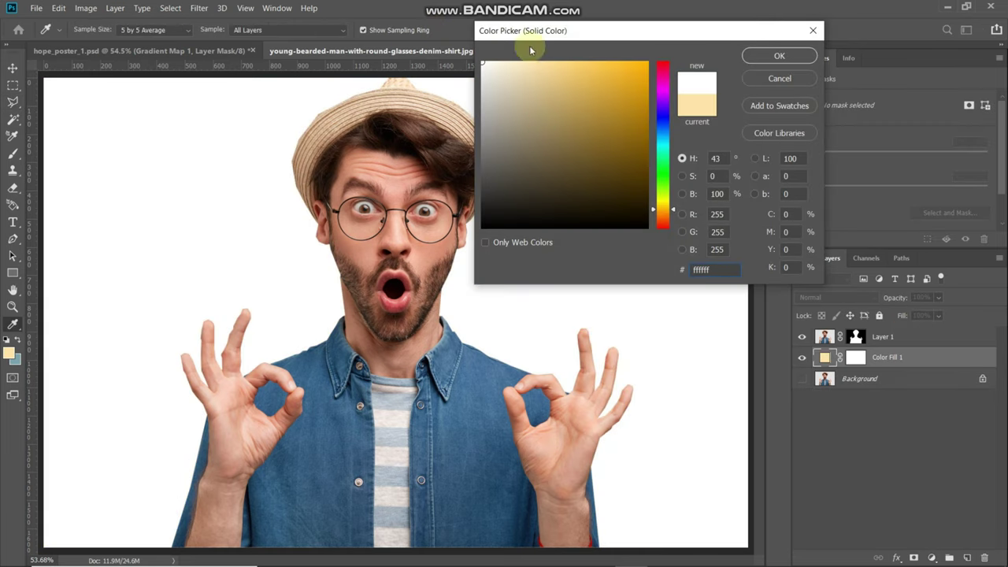
left_click(794, 63)
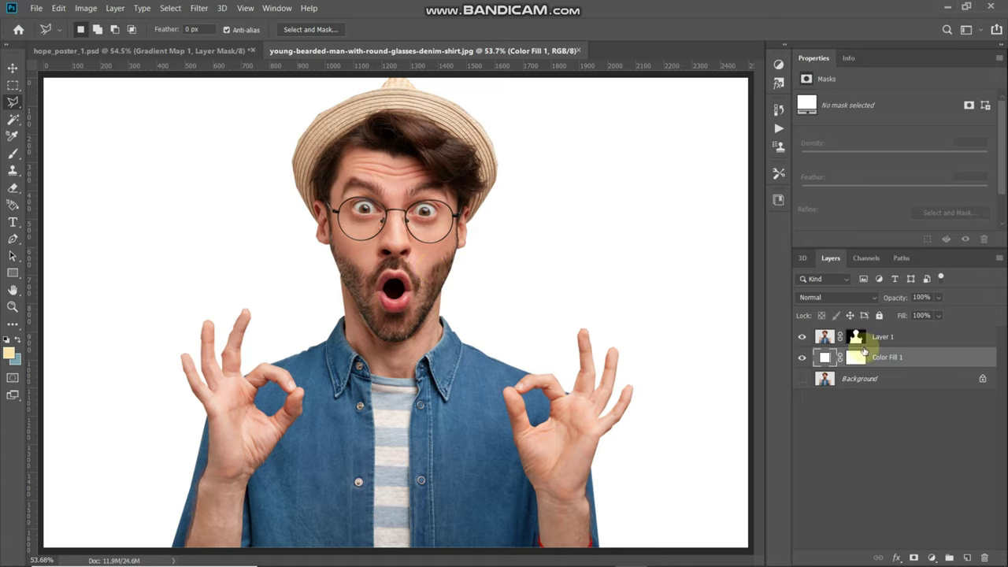
Step: Add a Hue/Saturation adjustment layer above Layer 1 and set its Saturation to -100
left_click(905, 340)
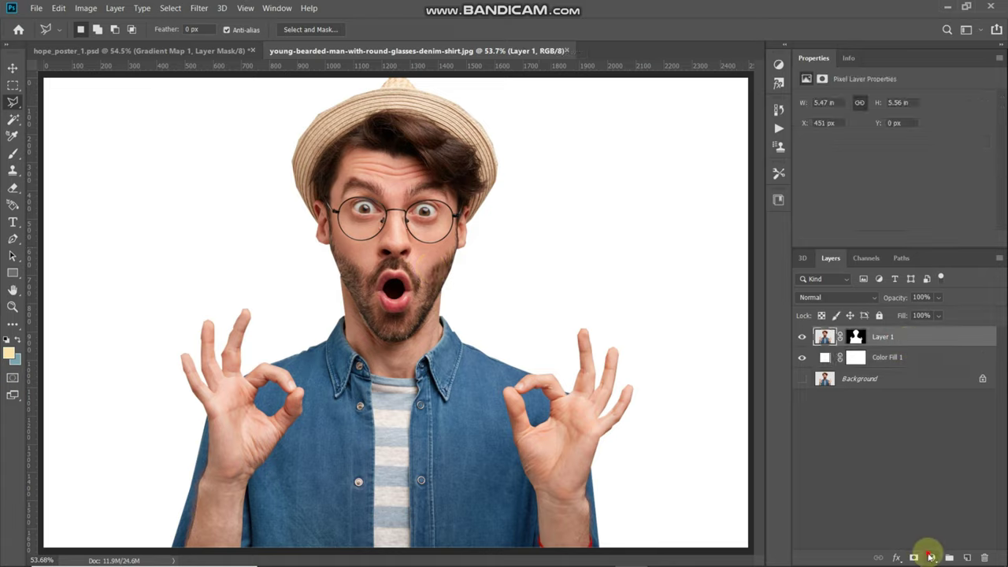
left_click(930, 557)
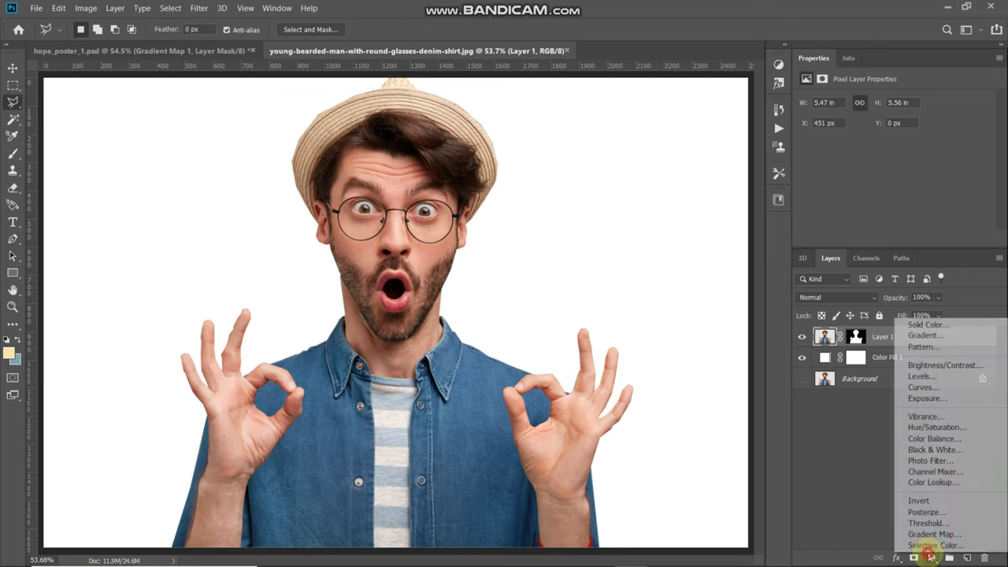
left_click(902, 430)
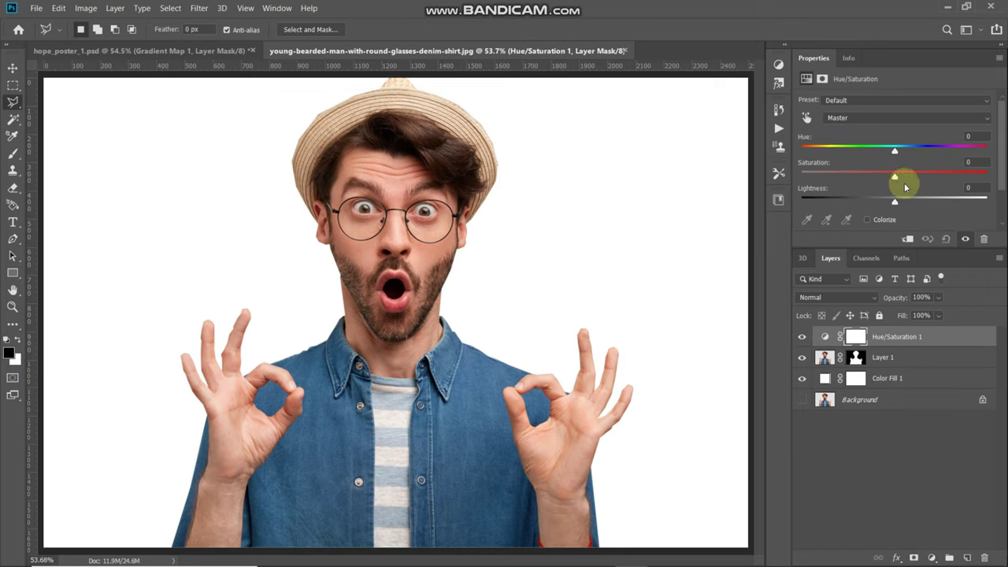
left_click_drag(904, 179, 714, 175)
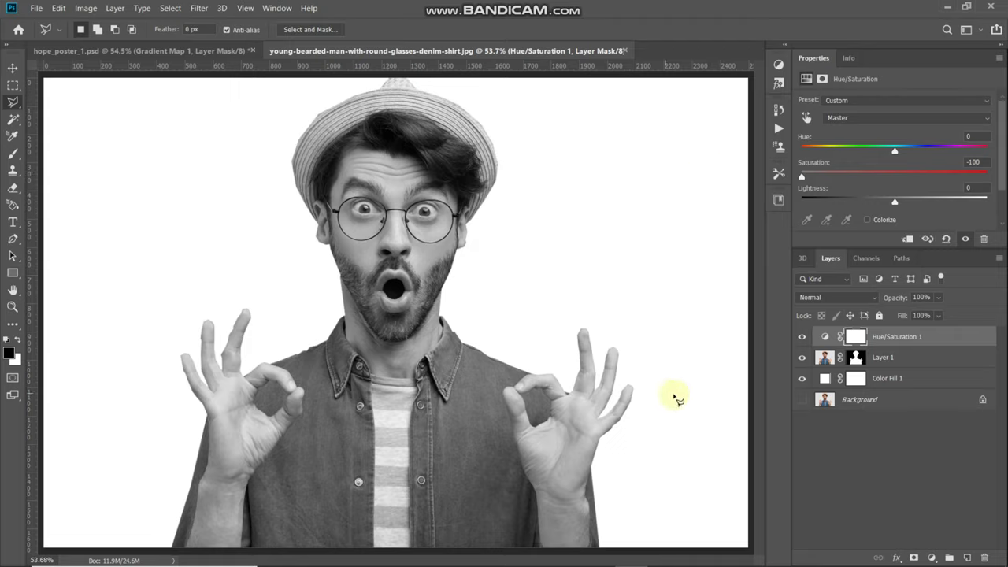
Step: Add a Solid Color fill layer in 96735a above Hue/Saturation 1 and set its blend mode to Hard Mix
left_click(932, 558)
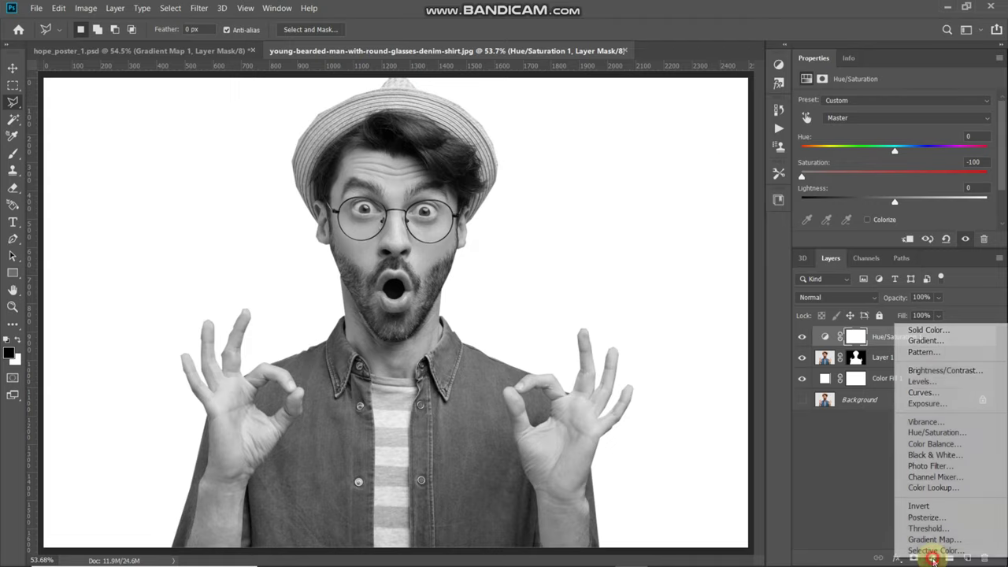
left_click(924, 331)
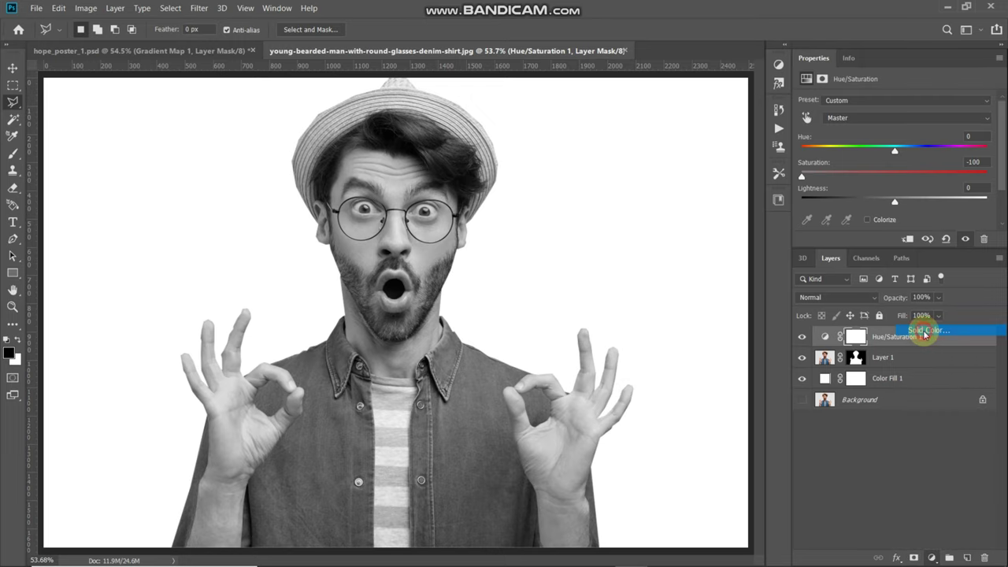
type("009673")
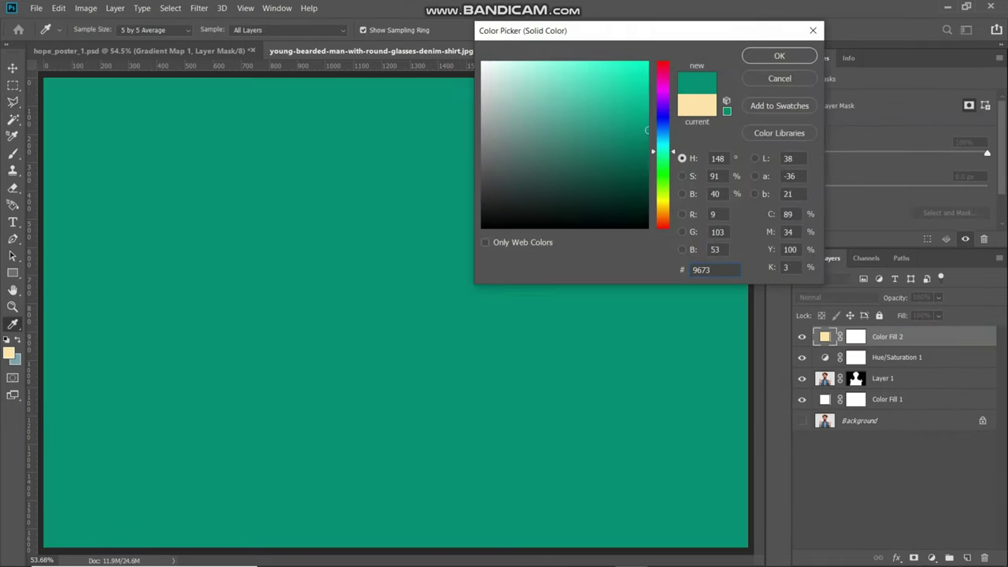
type("5a")
key("Return")
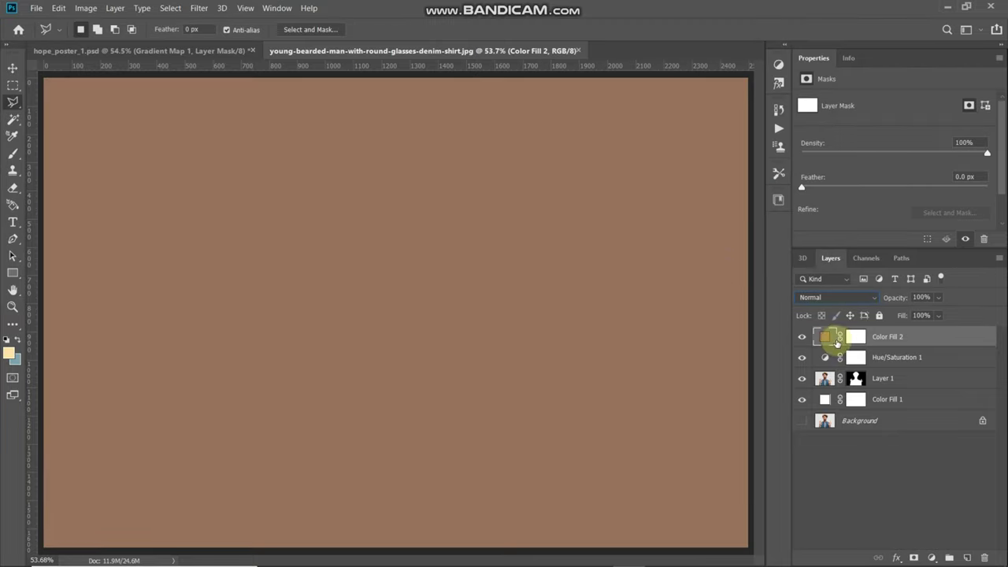
left_click(814, 300)
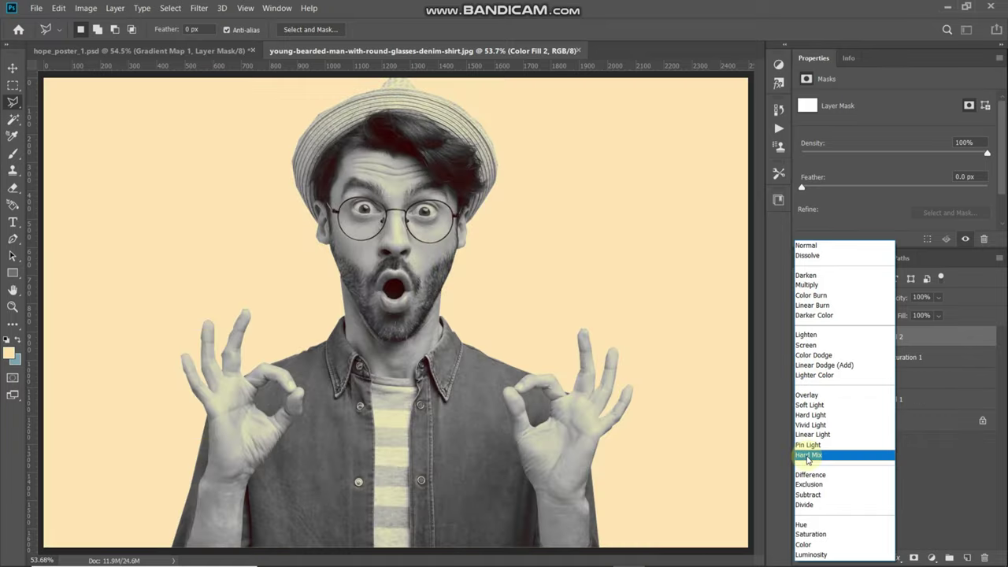
left_click(807, 455)
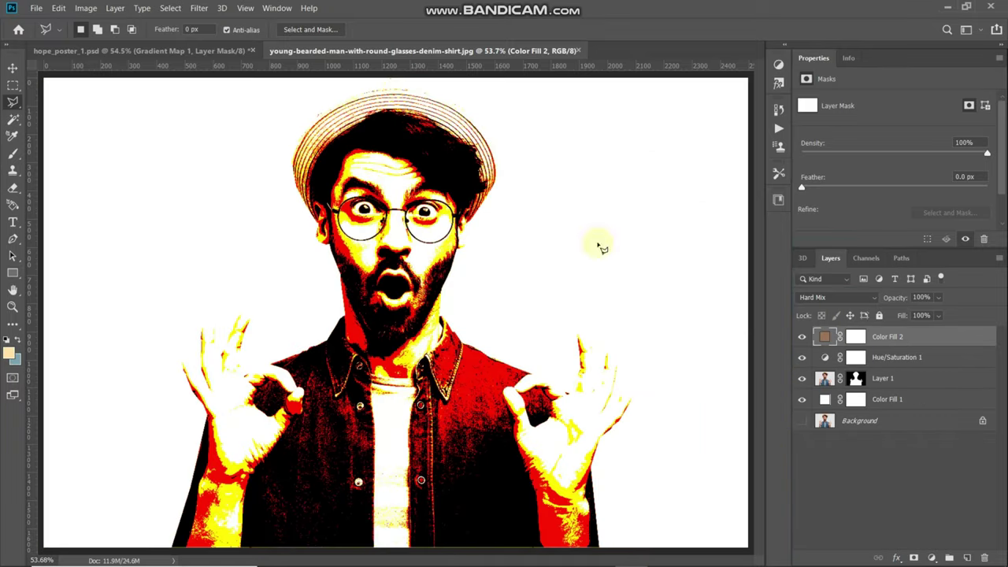
Step: Try the alternative colours 9e5521 and 988476 on the Hard Mix fill layer and discard the changes
double_click(822, 337)
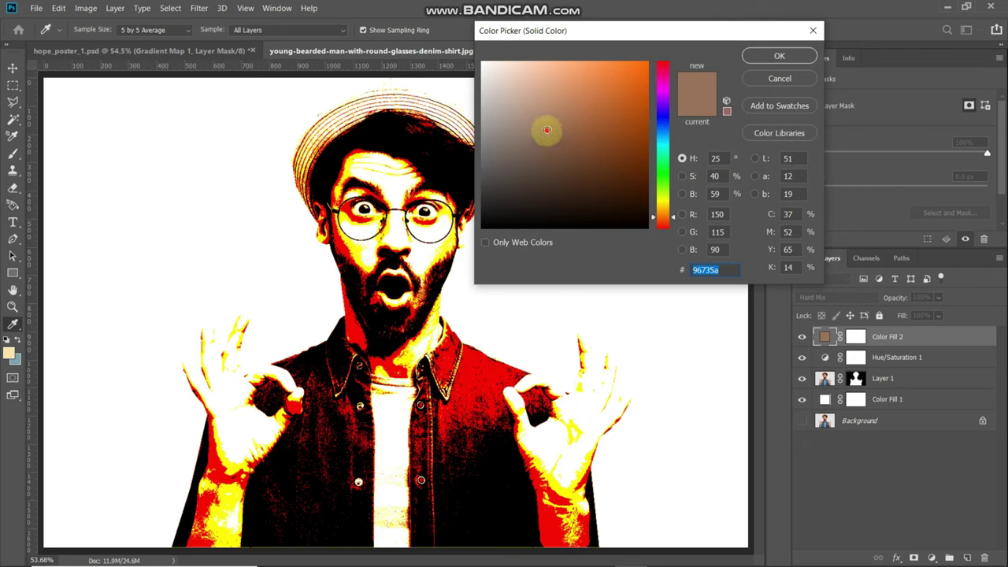
left_click_drag(546, 129, 612, 123)
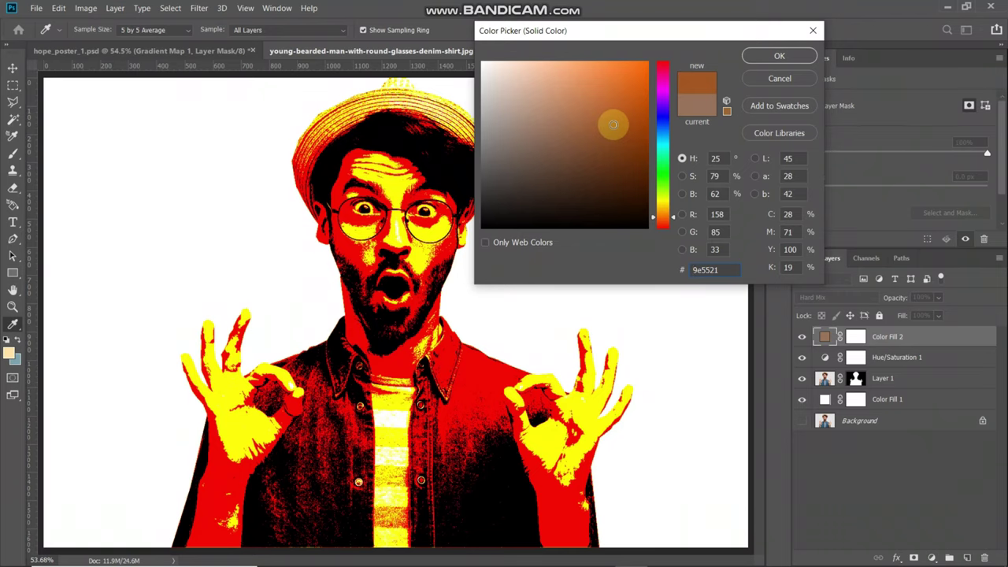
left_click_drag(613, 124, 519, 129)
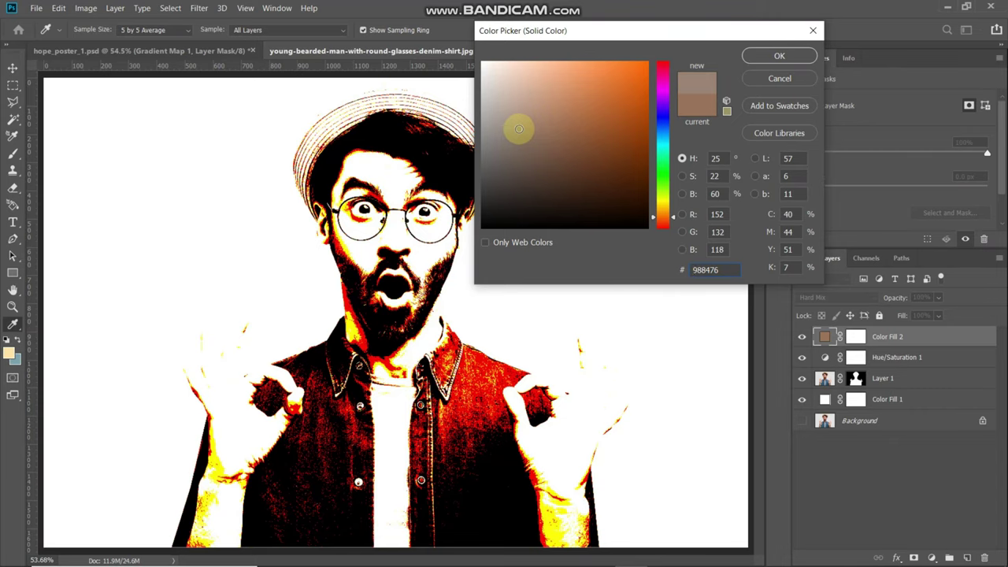
left_click(768, 82)
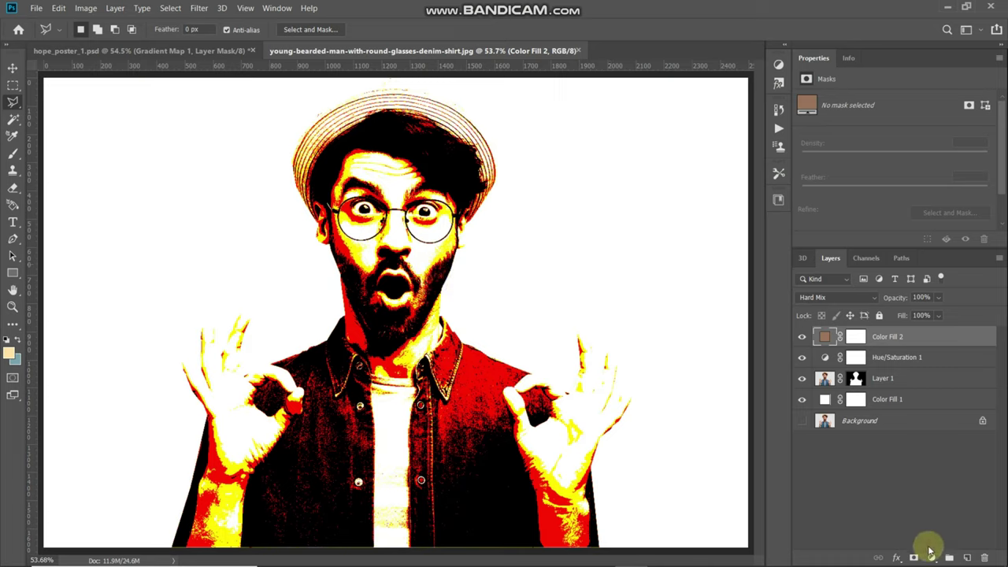
Step: Add a Black & White adjustment layer on top of the stack with Blues set to 40 and Magentas to 60
left_click(932, 557)
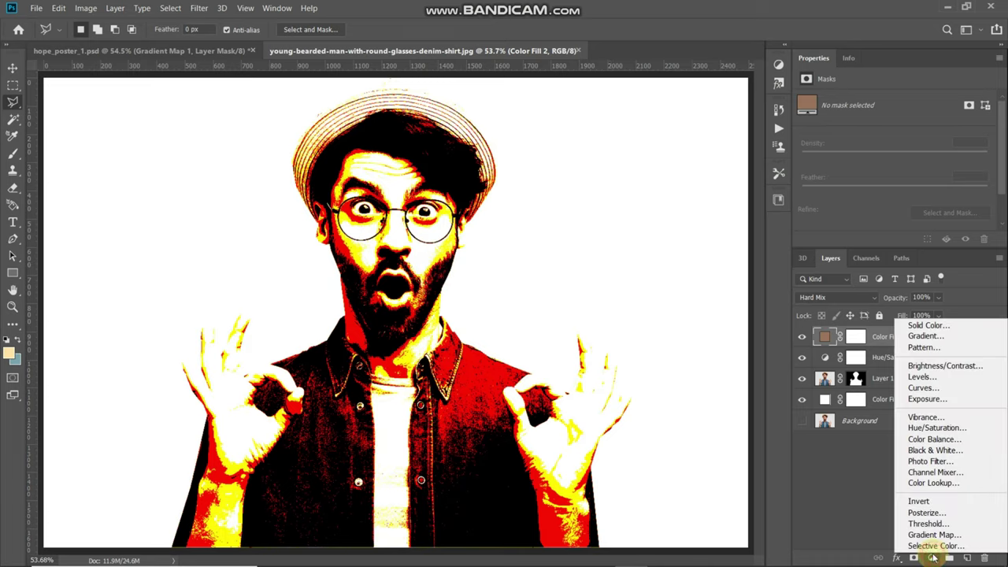
left_click(919, 450)
scroll(836, 195, "down", 3)
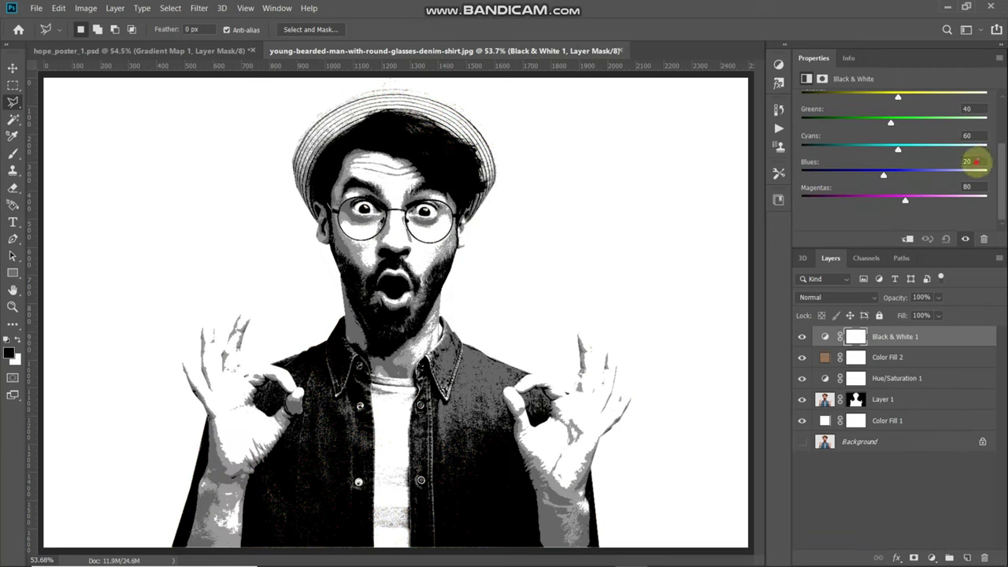
type("40")
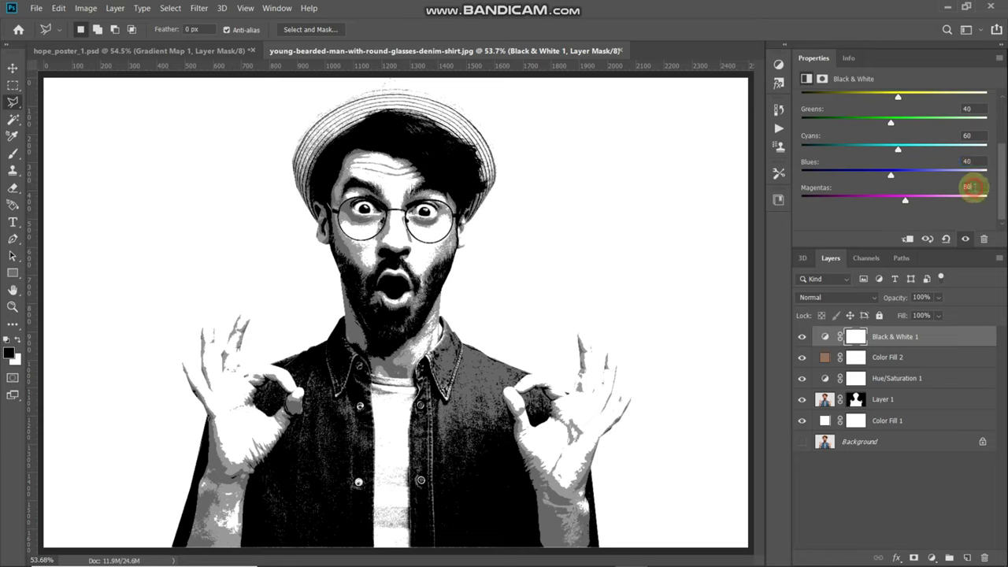
type("60")
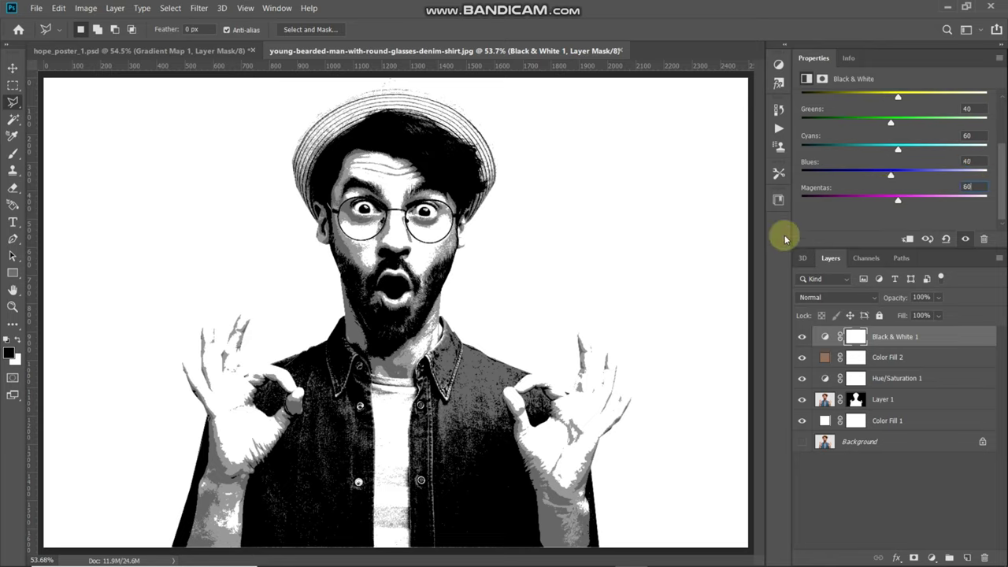
Step: Add a Gradient Map adjustment layer on top of the stack and load the black-to-white gradient preset for editing
left_click(931, 556)
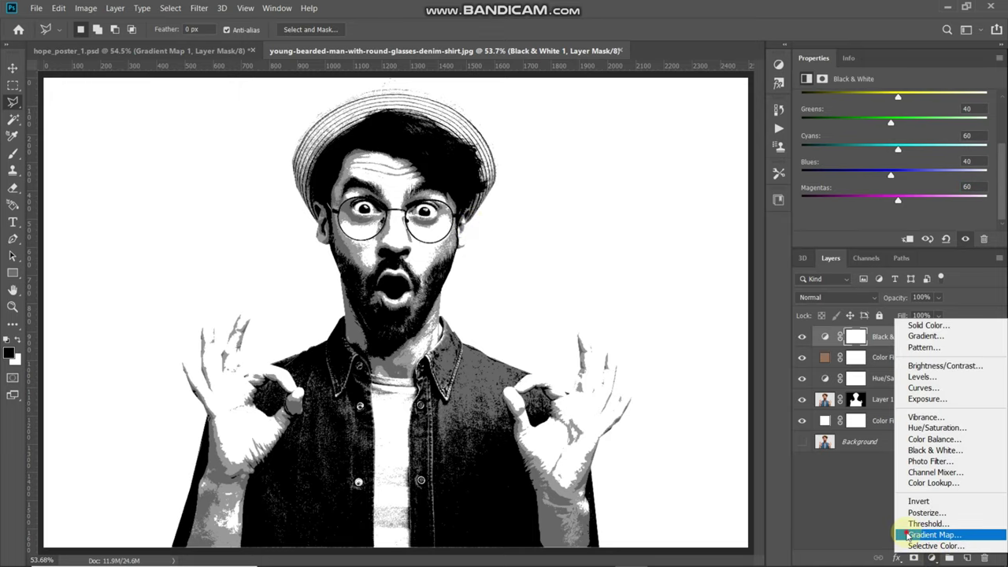
left_click(933, 534)
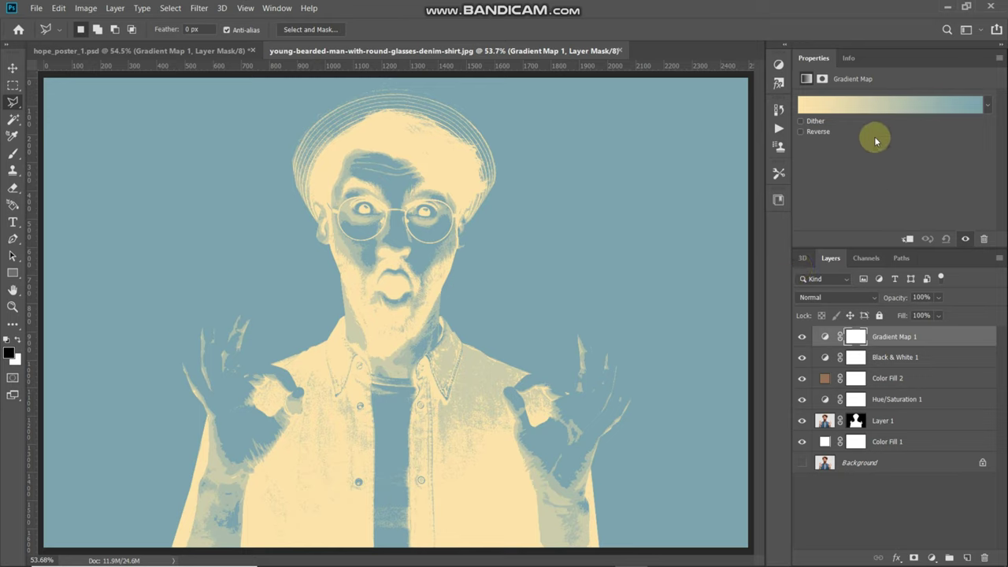
left_click(879, 111)
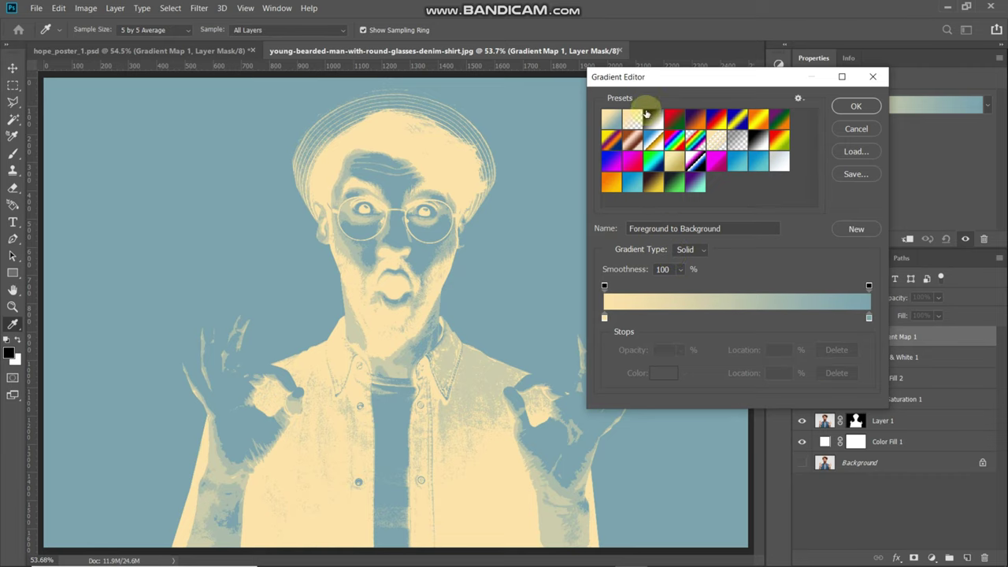
left_click(655, 118)
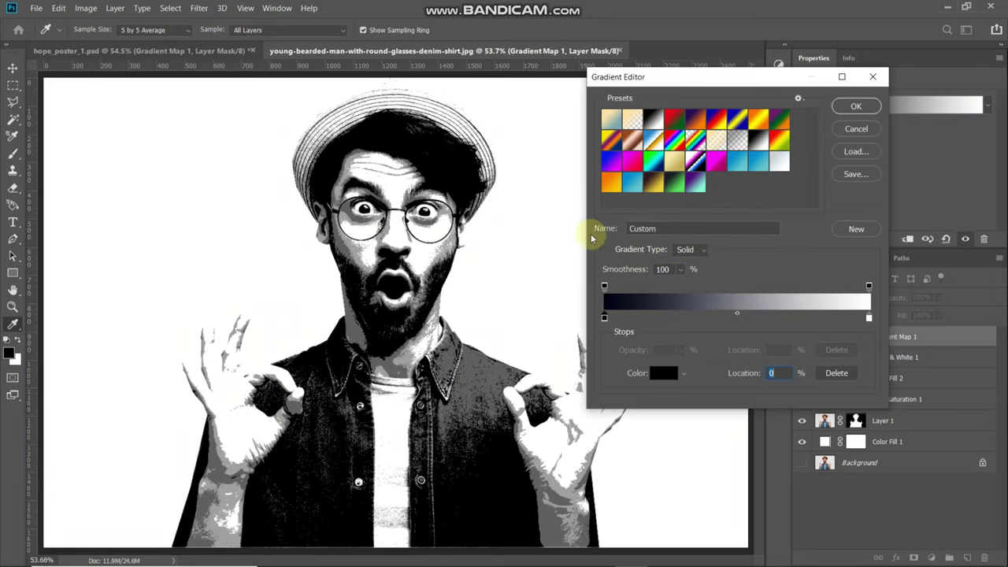
Step: Set the colour of the gradient's black stop at 0% to 00314f
double_click(605, 319)
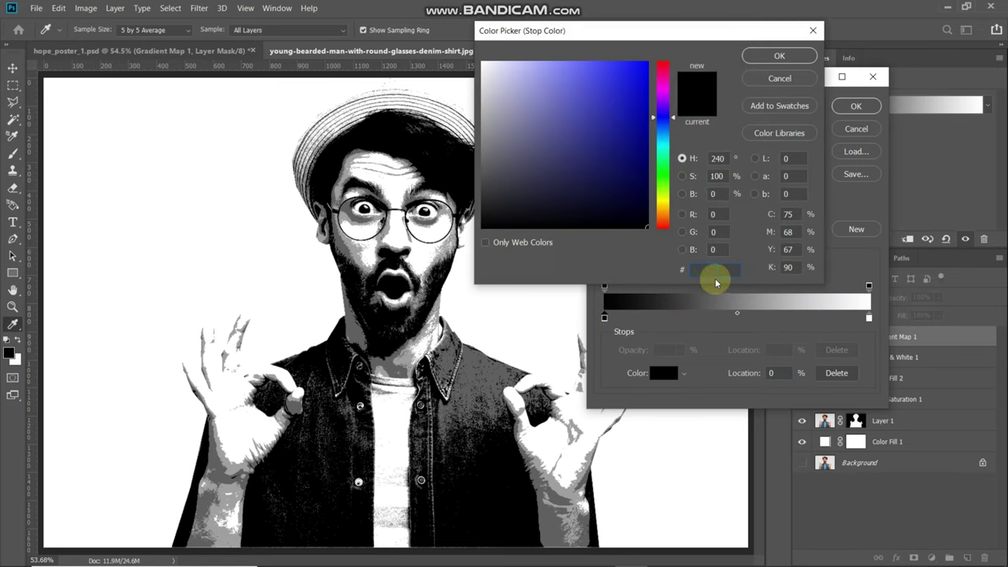
type("00314f")
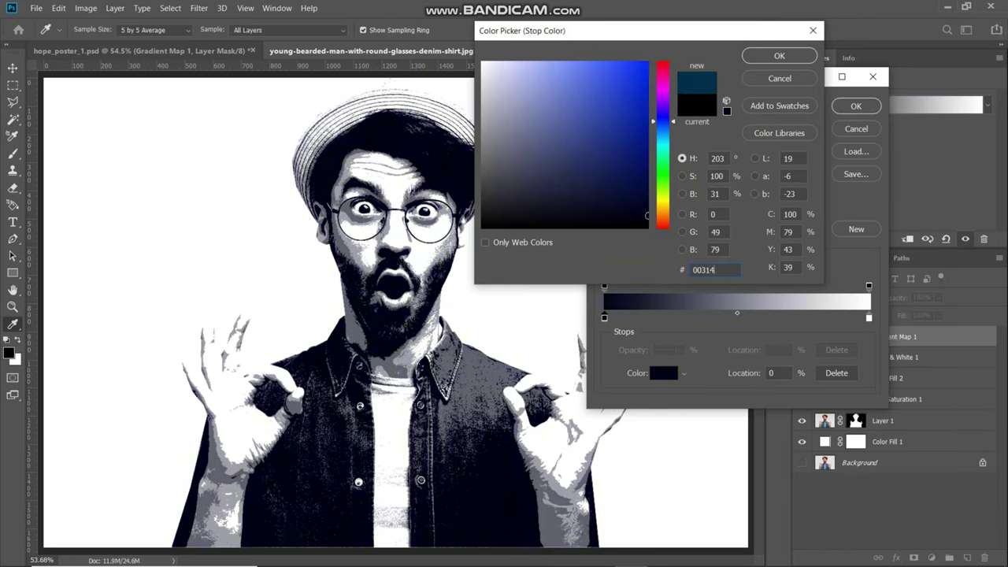
key("Return")
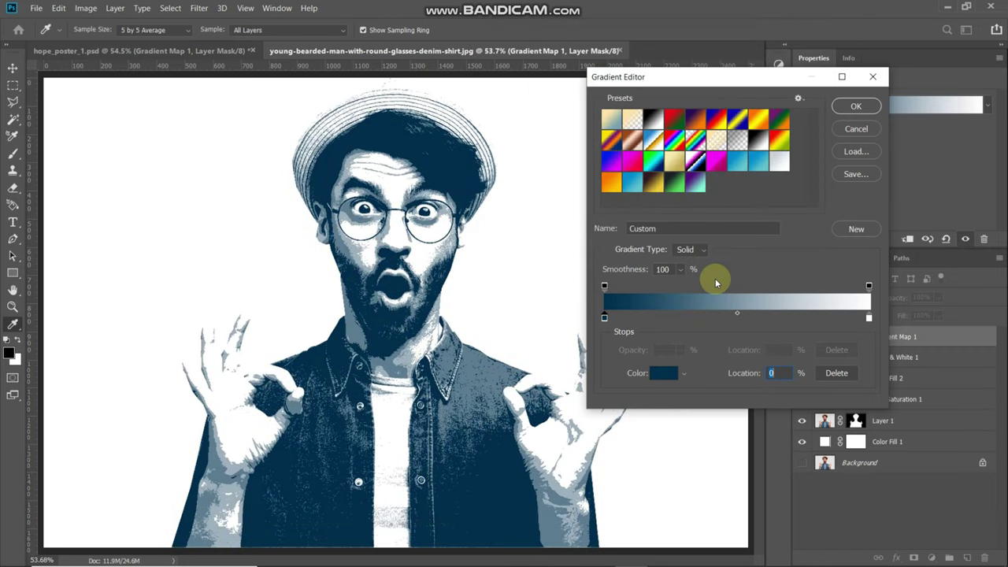
Step: Add a gradient colour stop at location 40% and set its colour to d81921
left_click(690, 315)
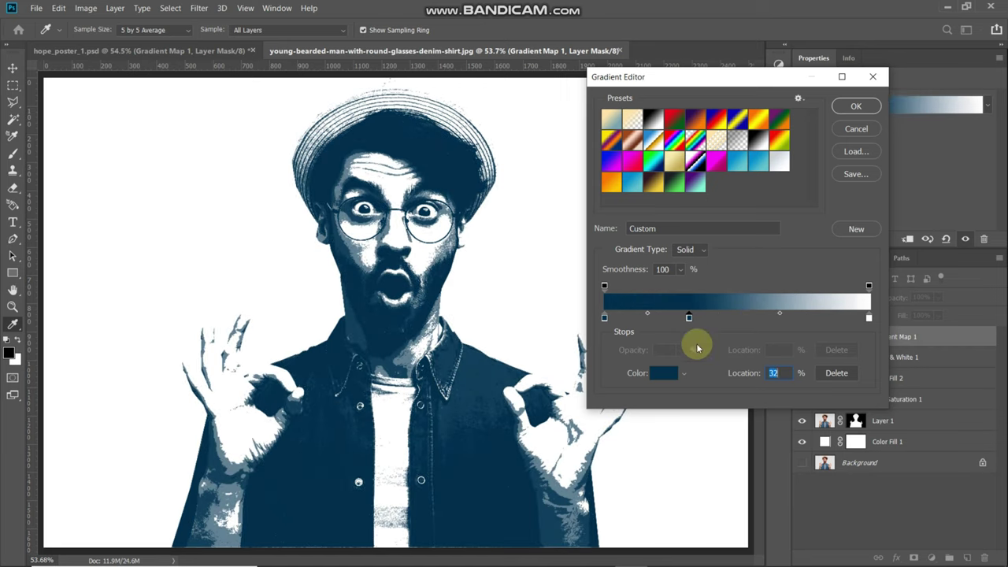
type("40")
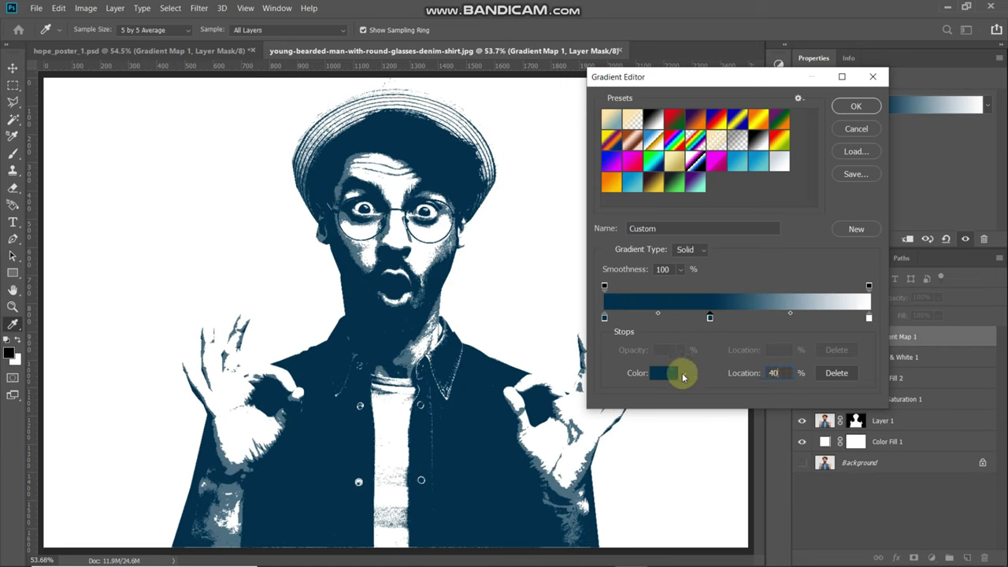
left_click(656, 375)
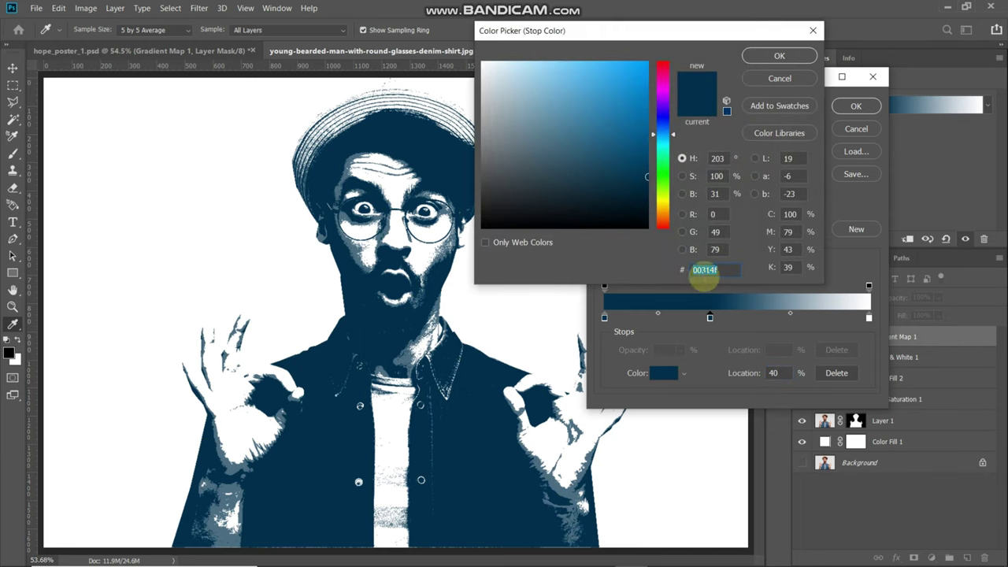
type("d819")
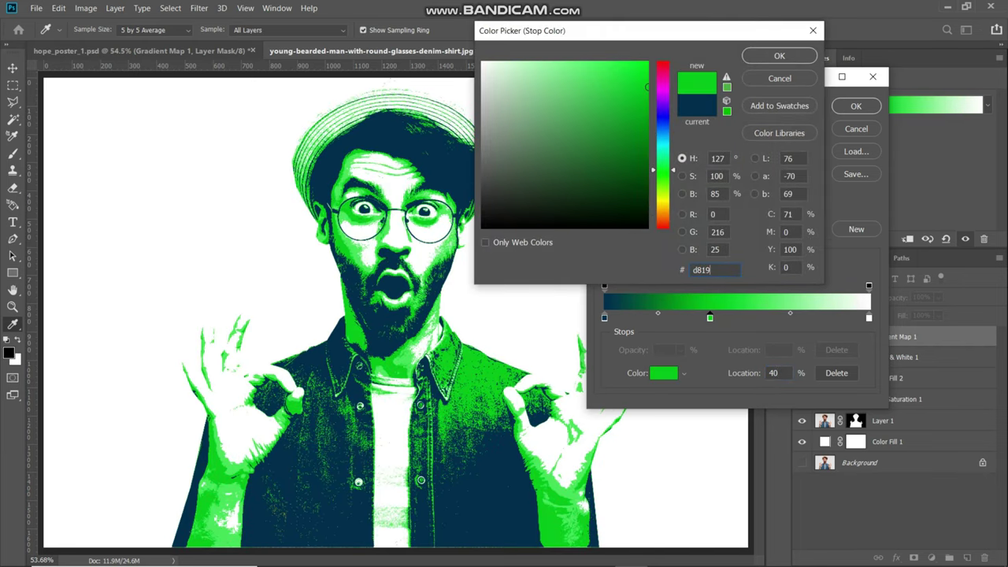
type("21")
left_click(786, 57)
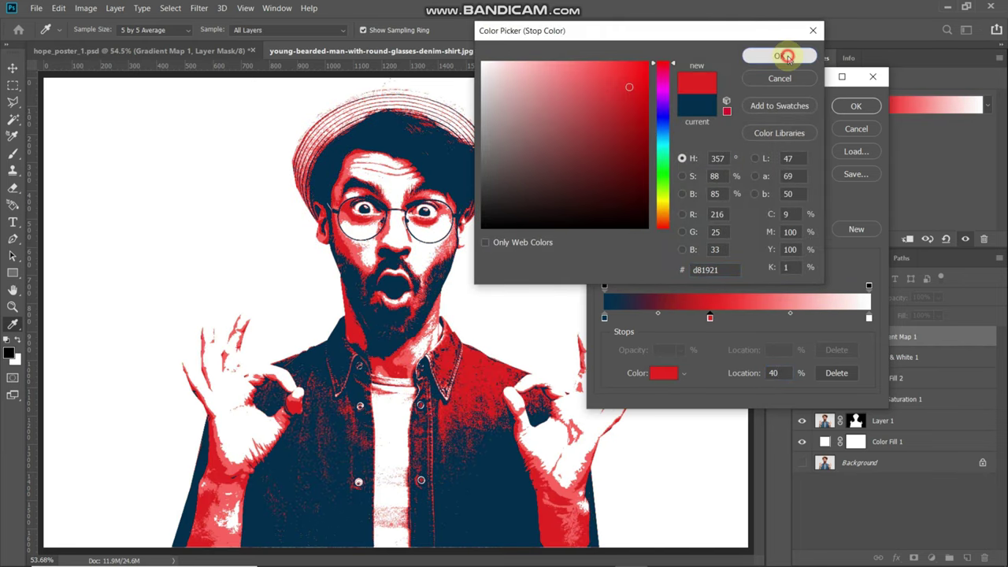
Step: Add another gradient colour stop at location 60% and set its colour to 7ca4ae
left_click(784, 318)
left_click(787, 373)
type("0")
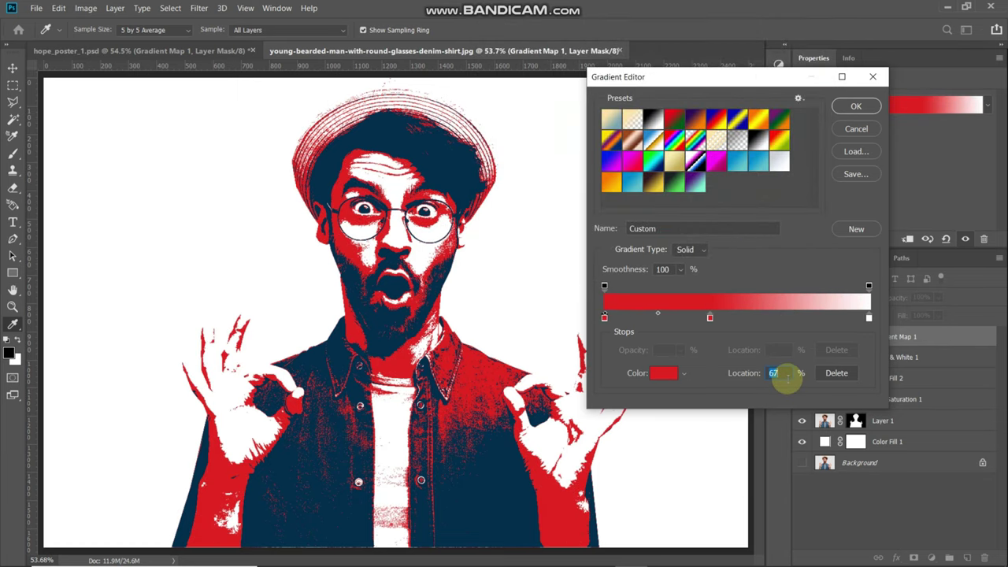
type("60")
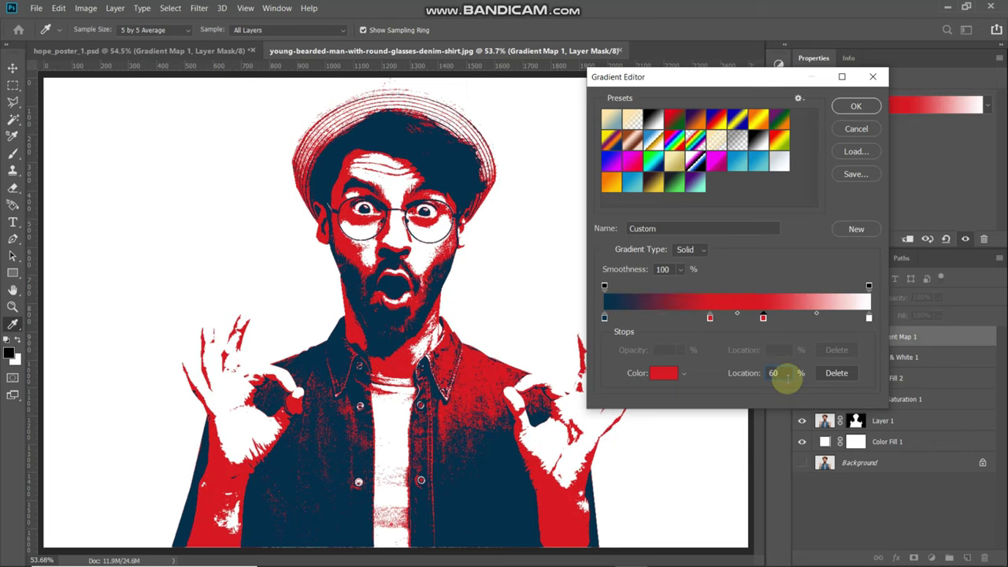
left_click(663, 373)
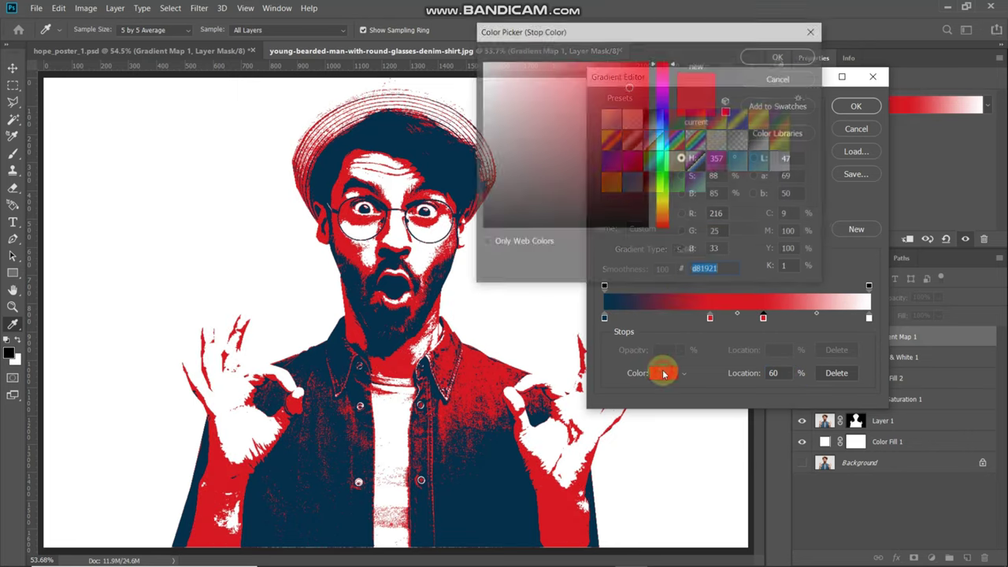
type("7")
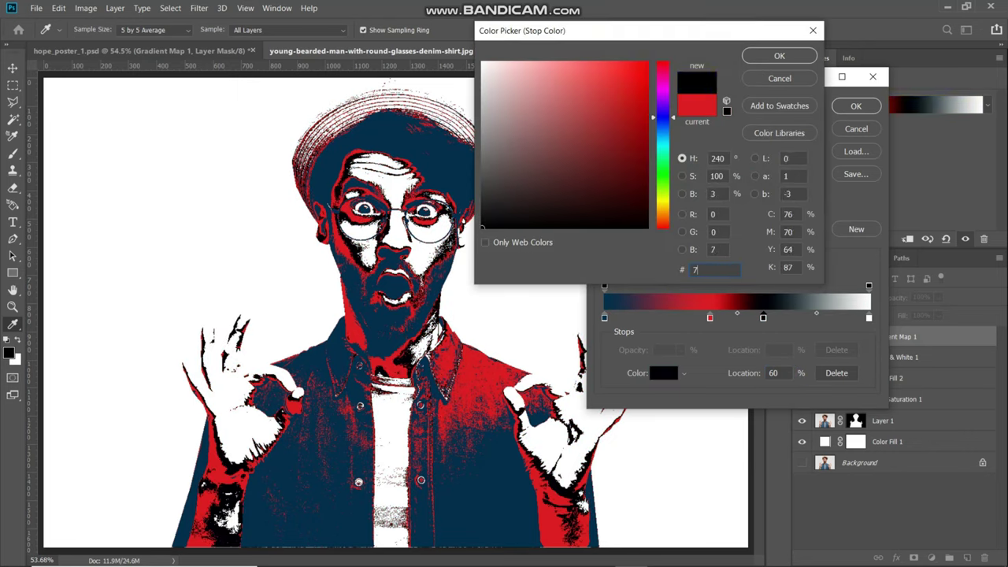
type("ca4ae")
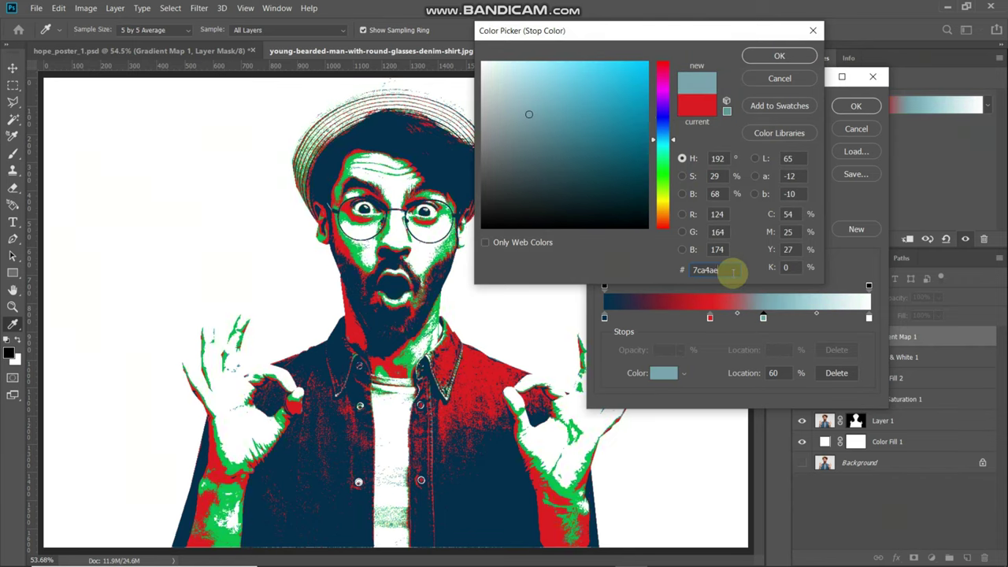
left_click(779, 57)
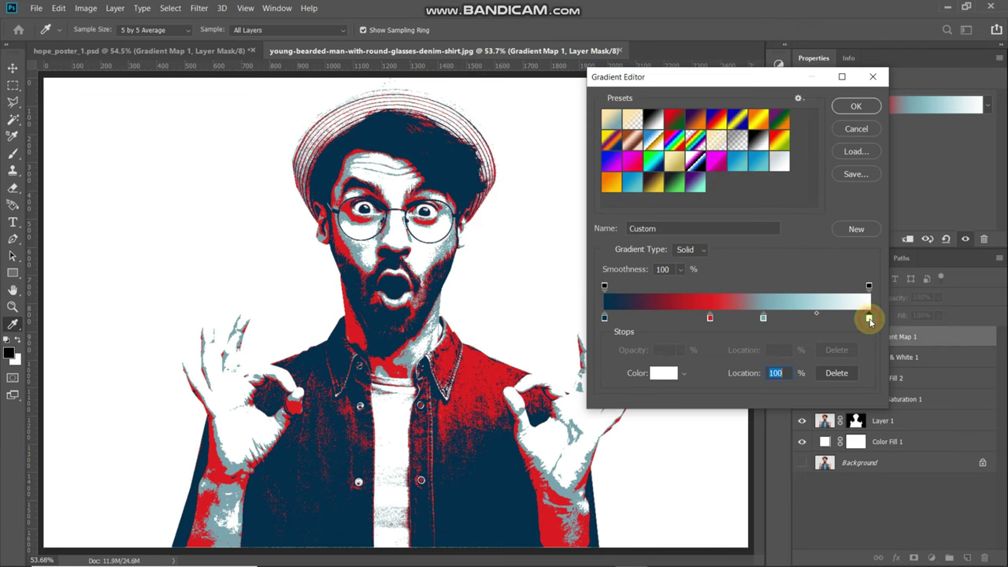
Step: Set the gradient's white stop at 100% to fce4a8 and apply the edited gradient
double_click(869, 318)
type("fce4a8")
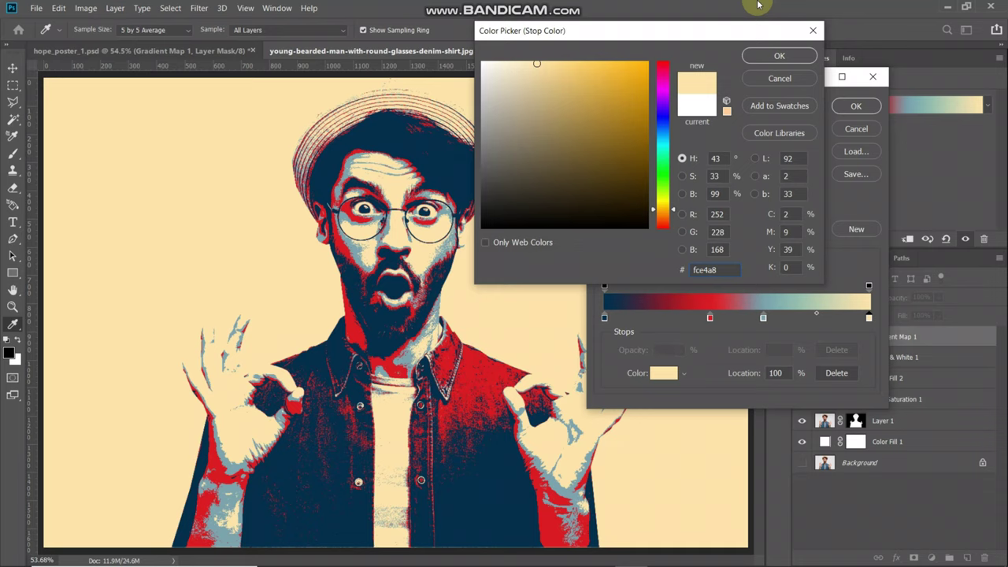
left_click(766, 57)
left_click(856, 107)
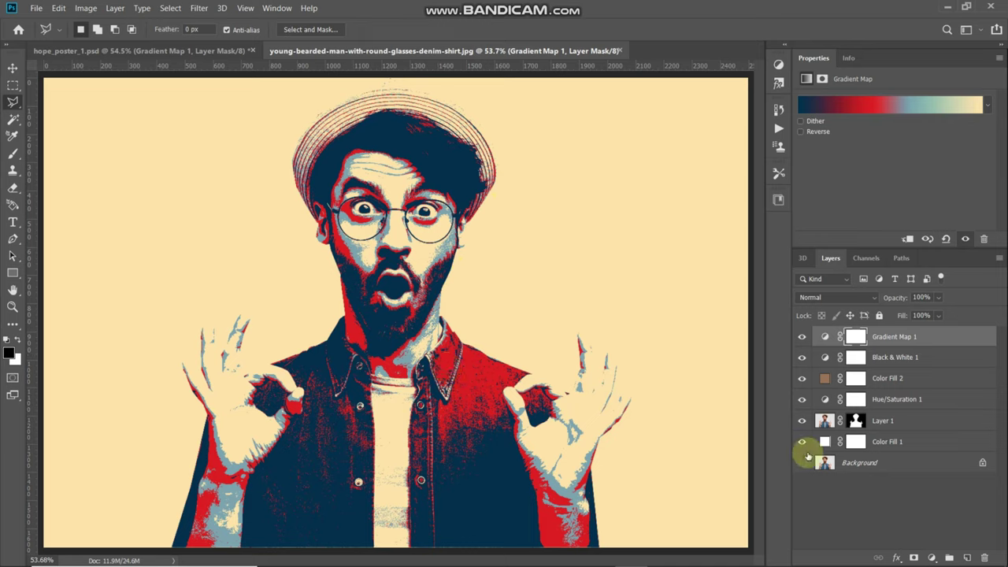
Step: Convert Layer 1, the masked cut-out of the man, to a Smart Object
left_click(944, 418)
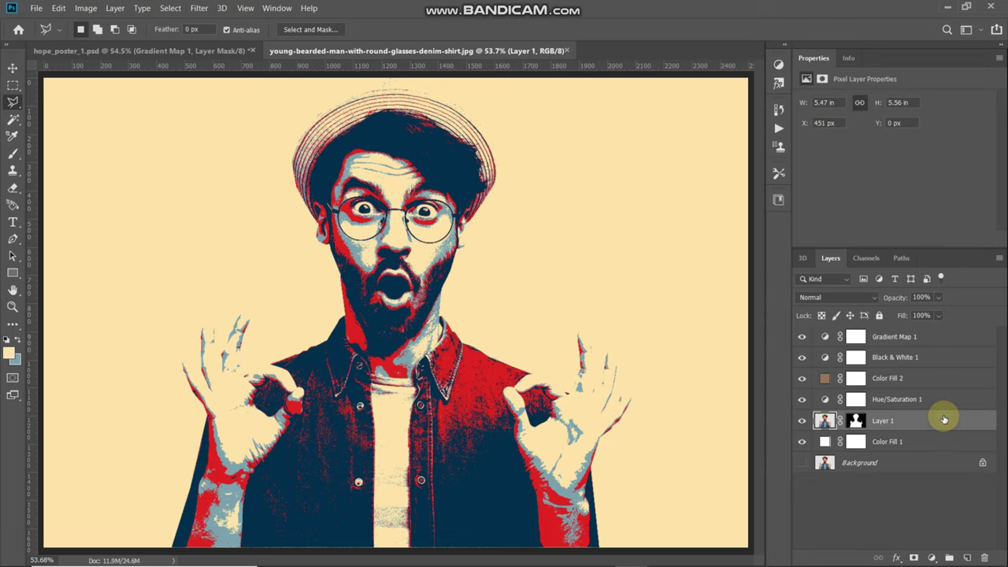
right_click(926, 420)
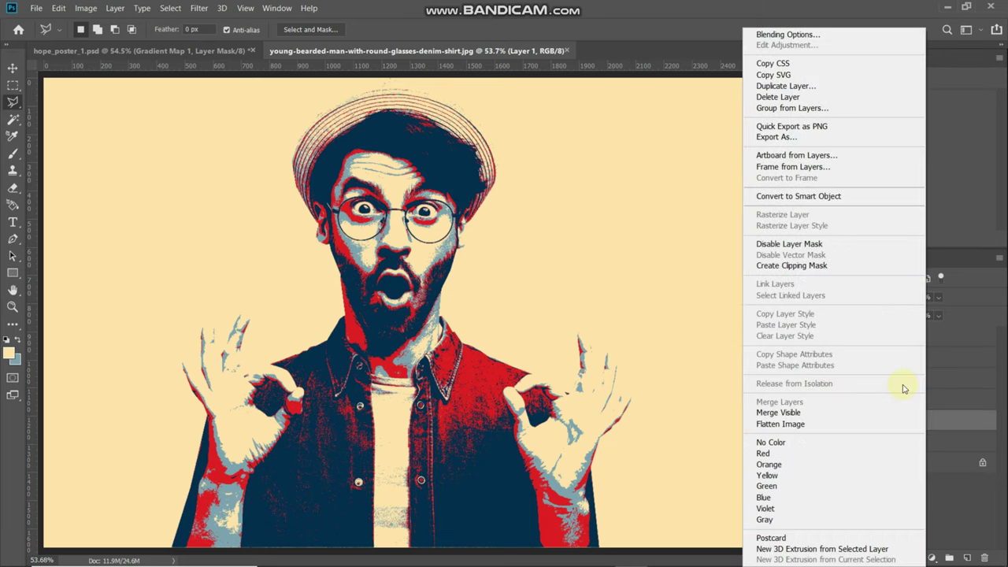
left_click(797, 196)
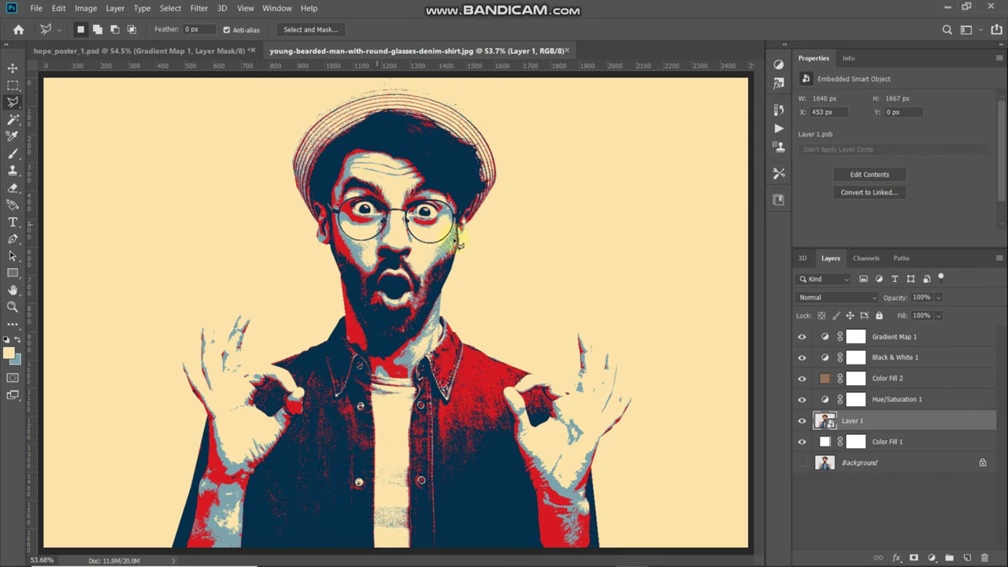
Step: Apply Shadows/Highlights to Layer 1 with a Shadows Amount of 35%, comparing the image with the preview off and on
left_click(86, 8)
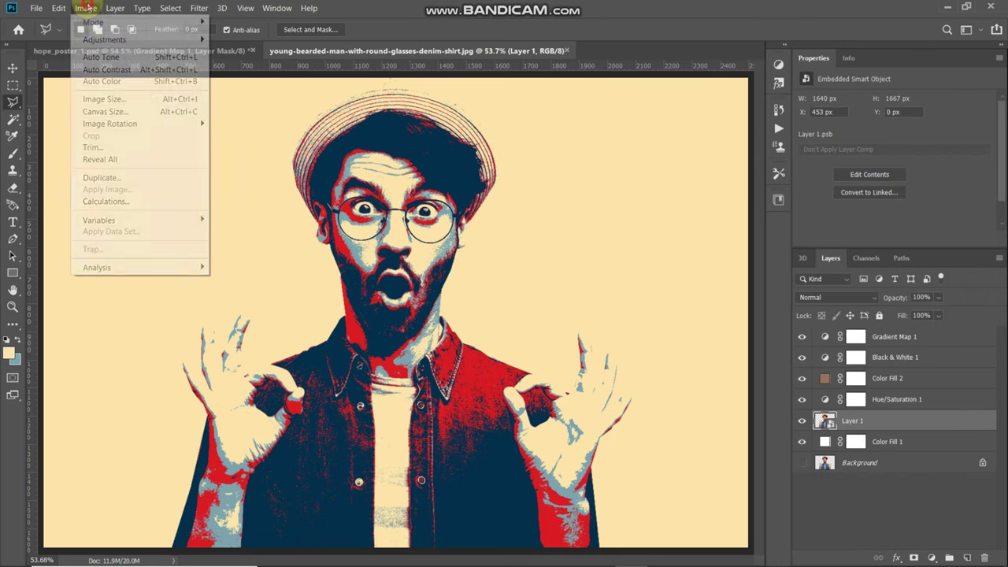
mouse_move(98, 39)
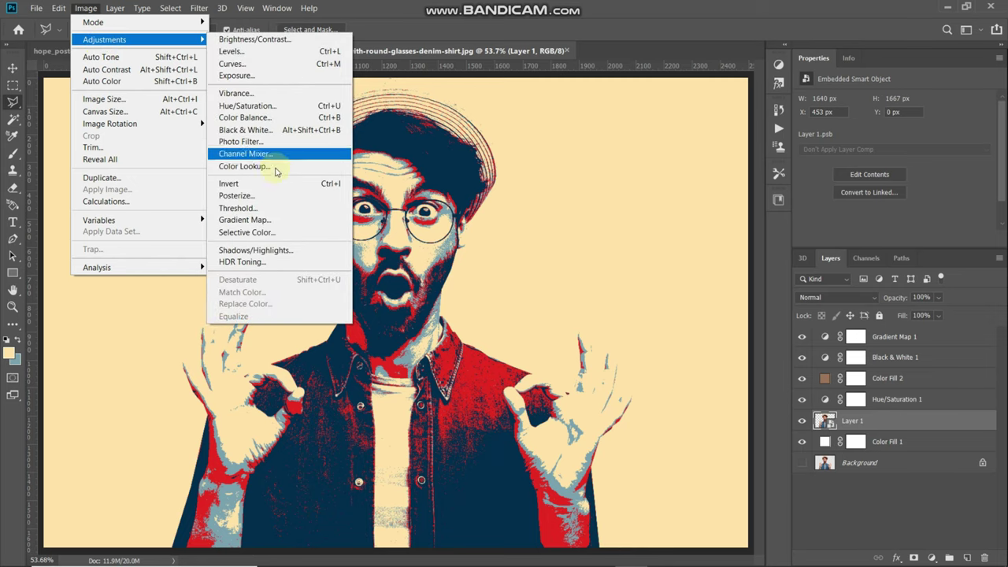
left_click(260, 251)
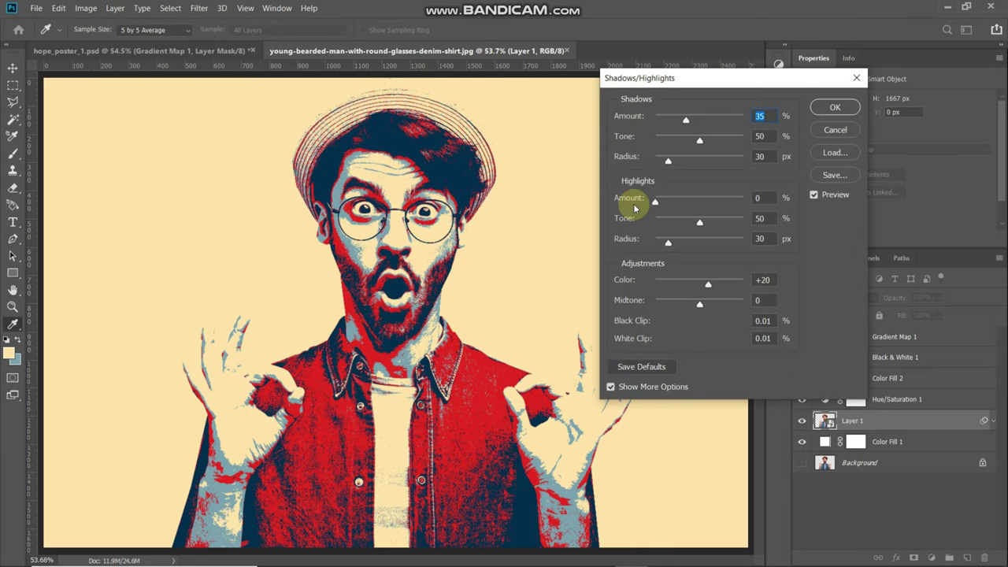
left_click(815, 196)
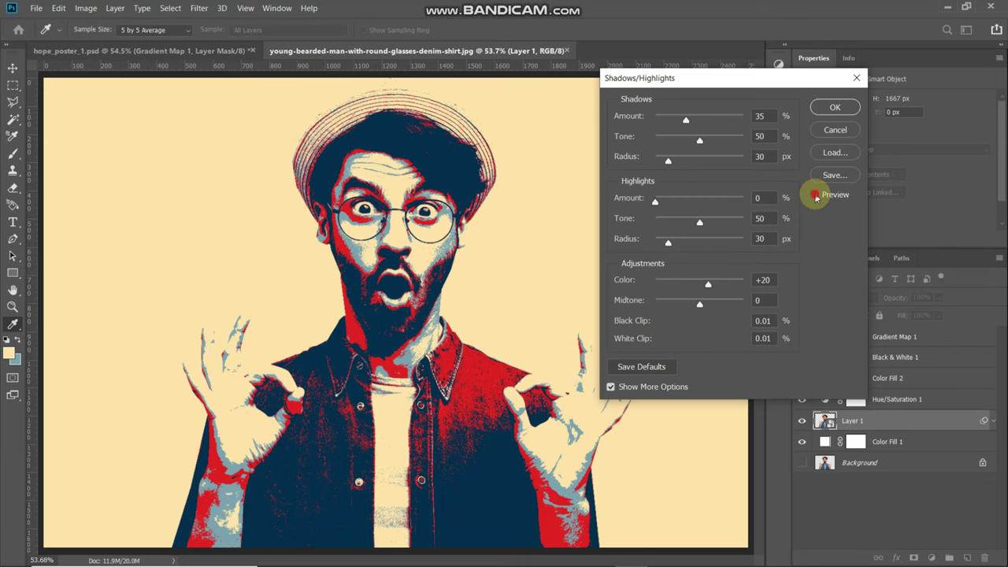
left_click(815, 196)
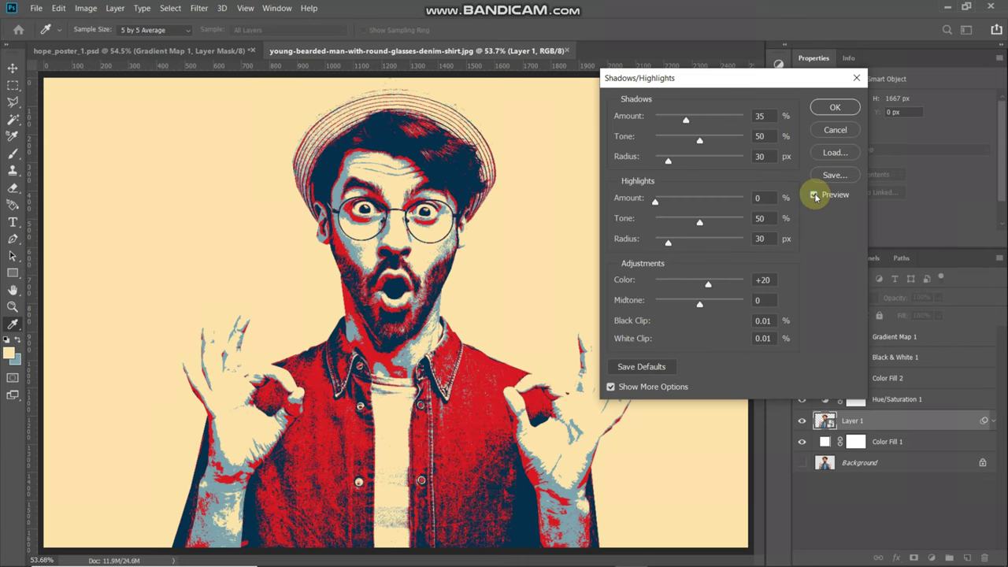
left_click(834, 107)
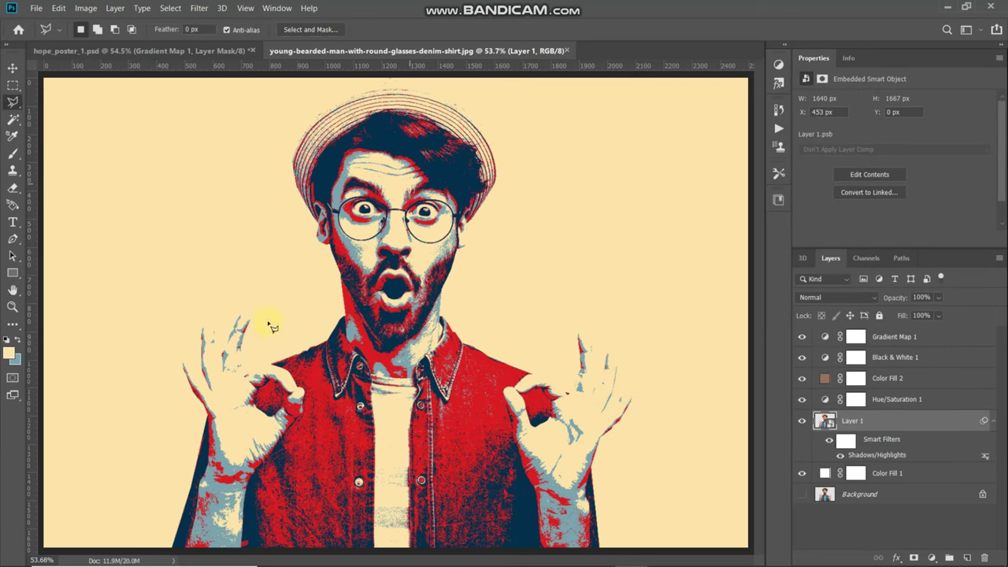
Step: Apply Oil Paint to Layer 1 with Stylization 5, Cleanliness 5, Scale 10 and Bristle Detail 10, comparing the image with the preview off and on
left_click(199, 7)
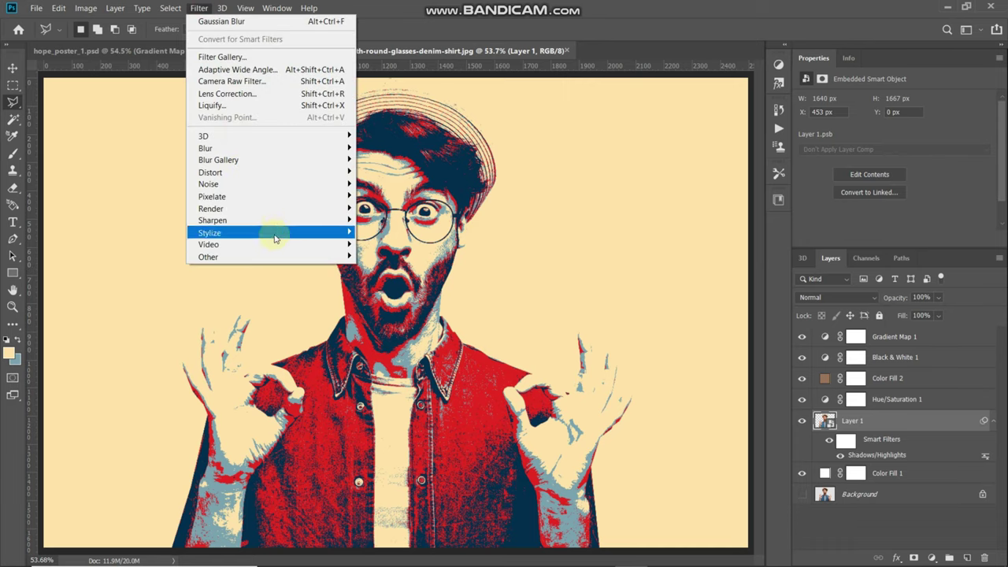
mouse_move(270, 232)
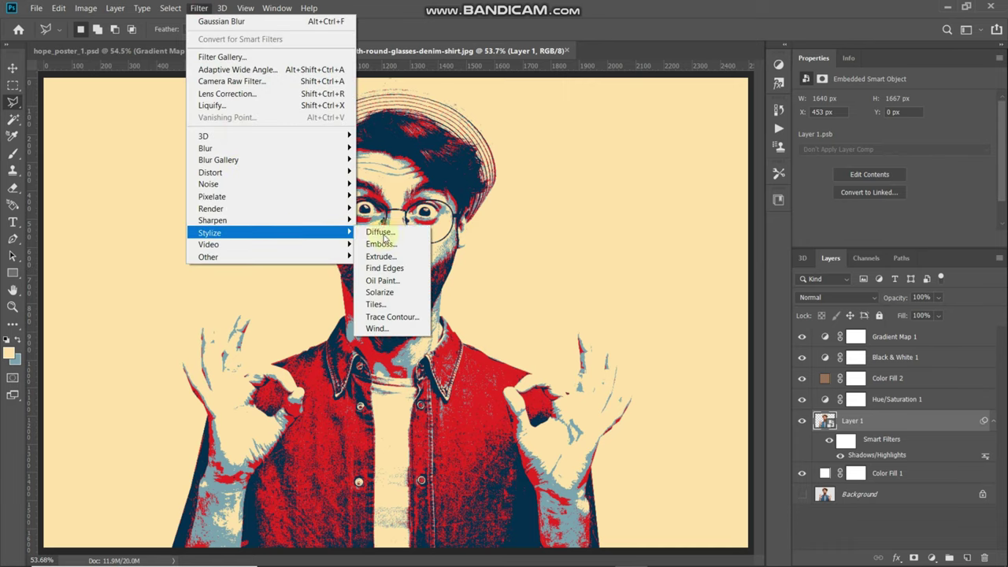
left_click(381, 281)
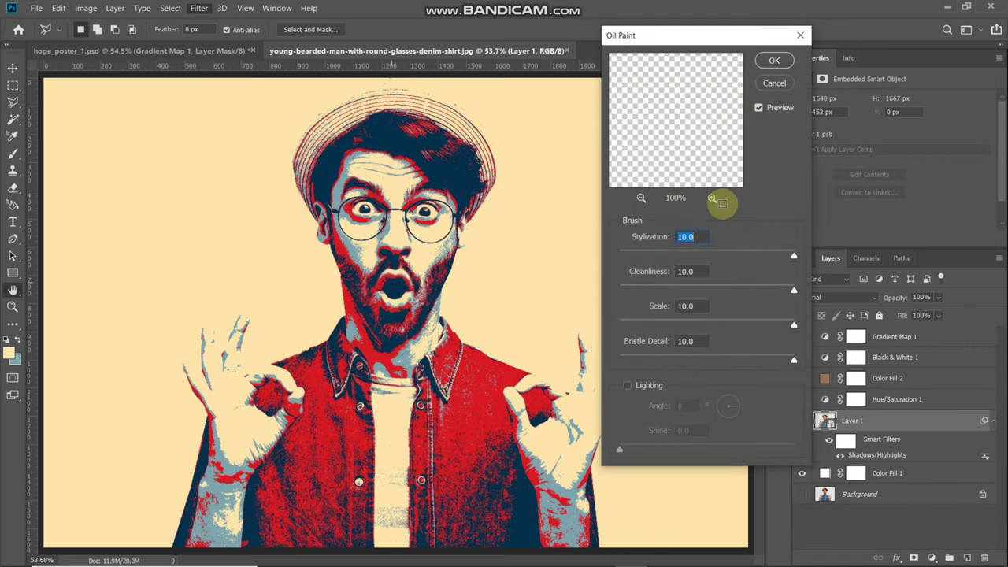
type("5")
key("Tab")
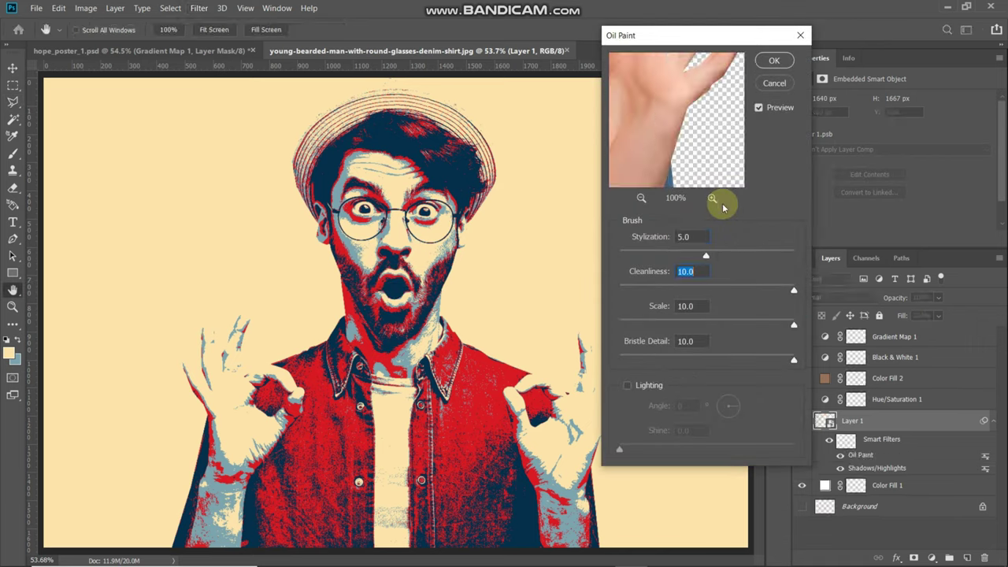
type("5")
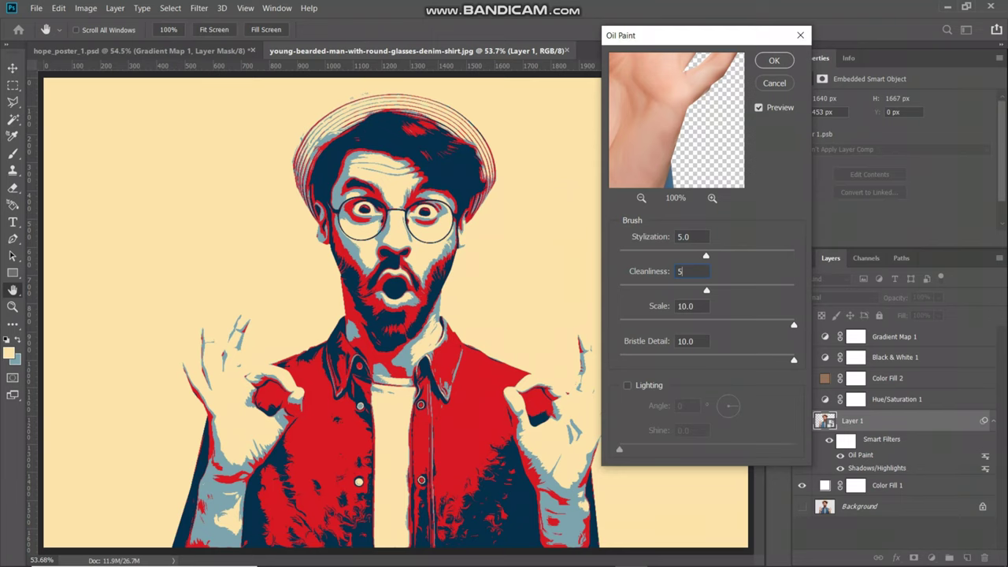
left_click(703, 305)
left_click(701, 307)
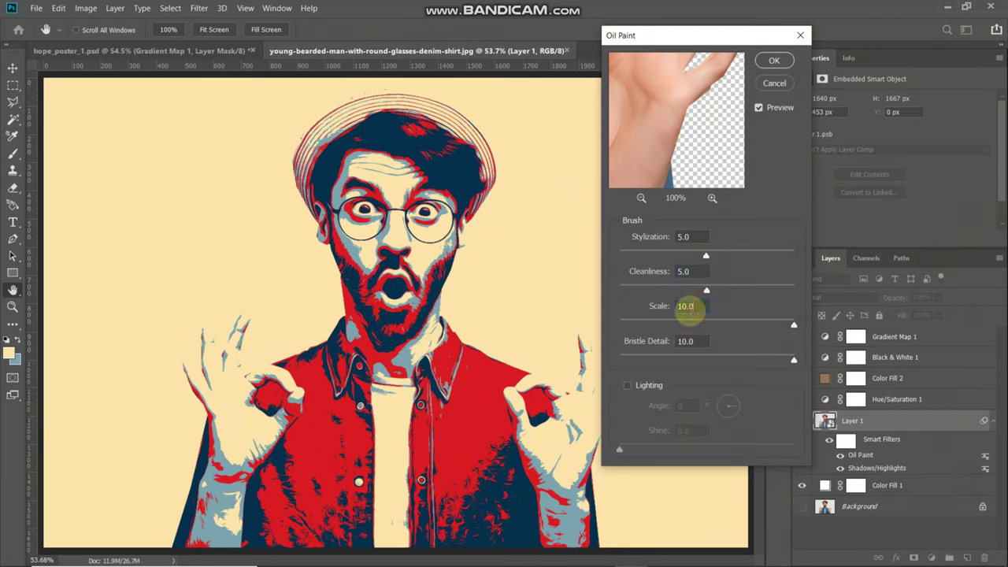
left_click(706, 341)
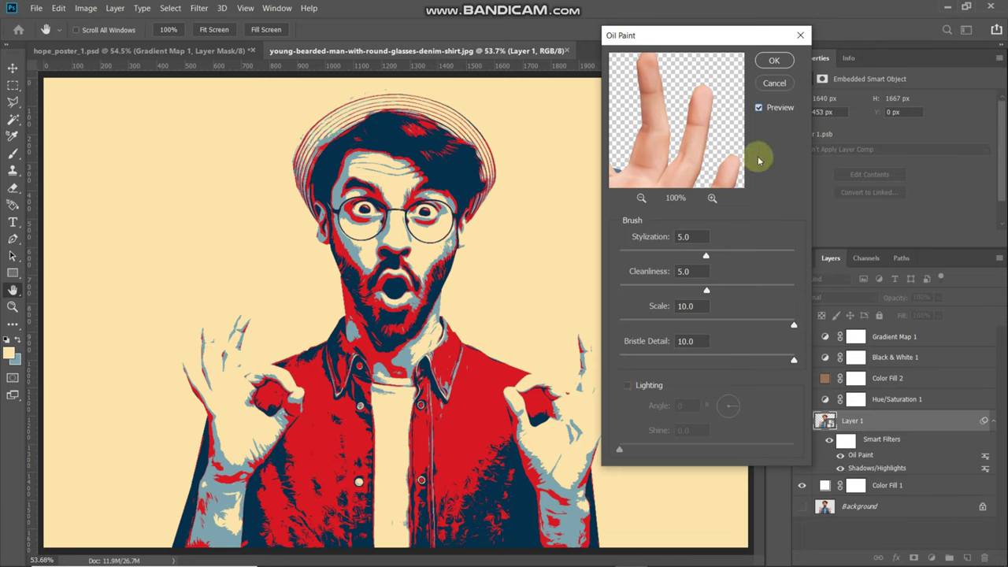
left_click(757, 107)
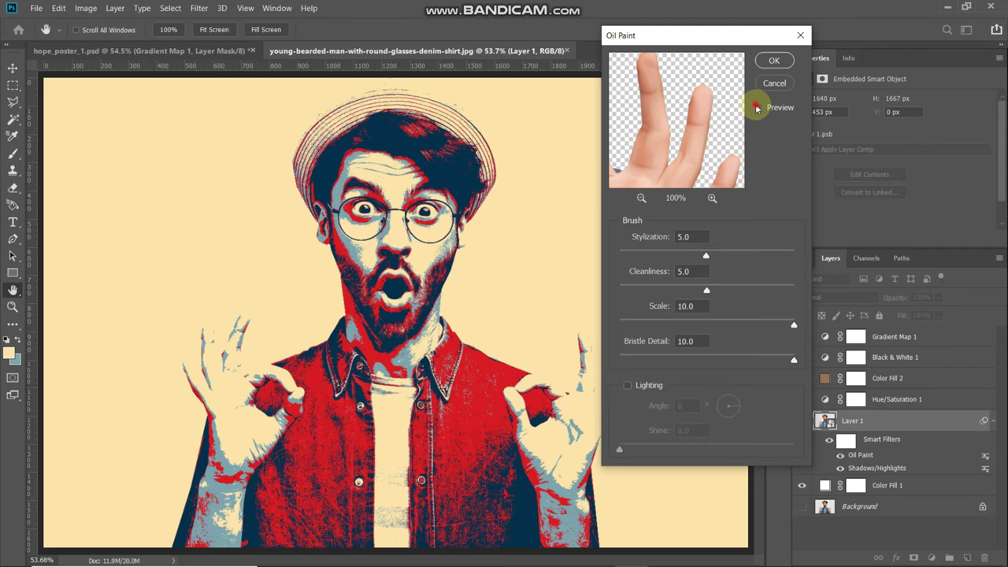
left_click(757, 107)
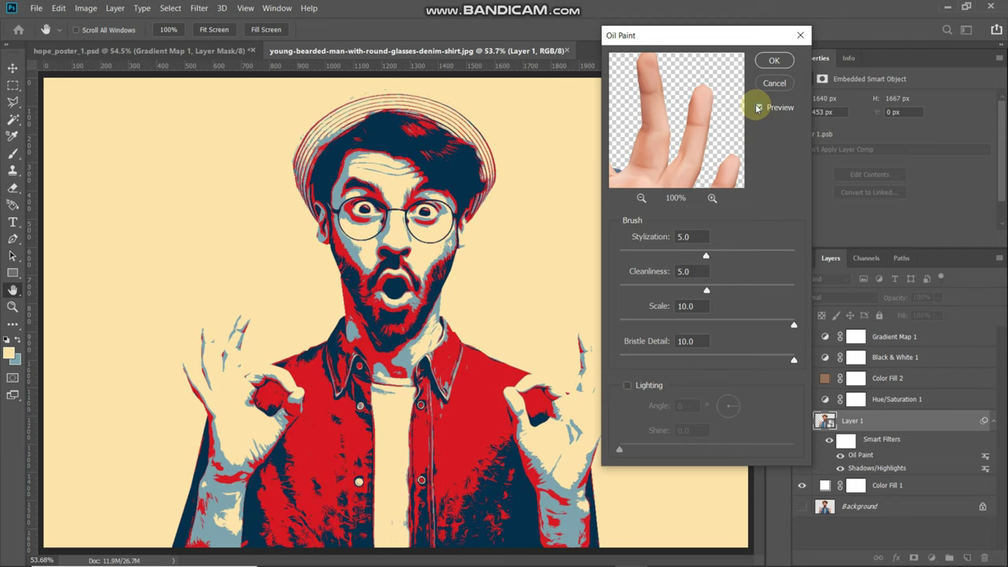
left_click(774, 62)
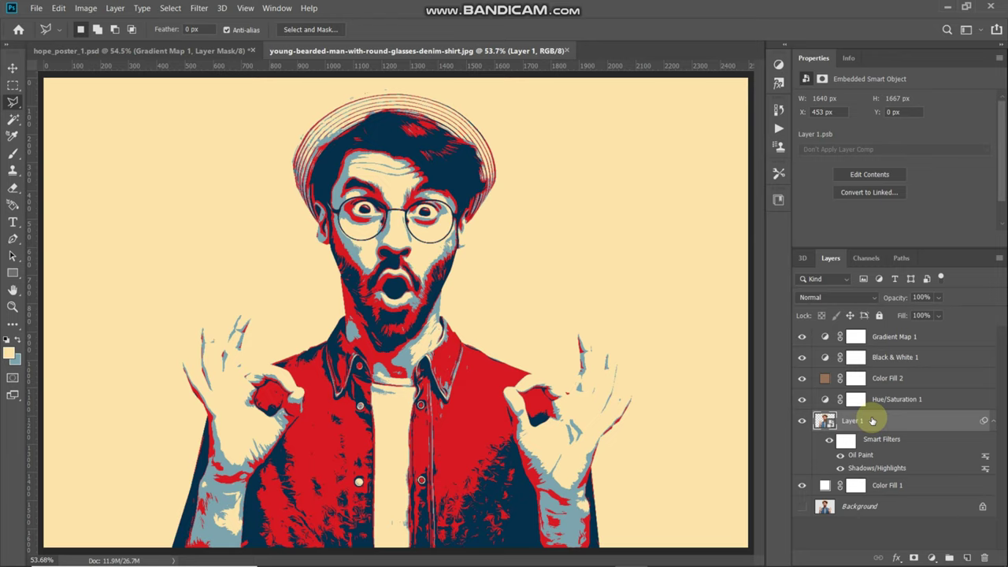
Step: Duplicate Layer 1 and apply another Oil Paint filter to the copy with Stylization and Cleanliness both raised to 10
key("ctrl+j")
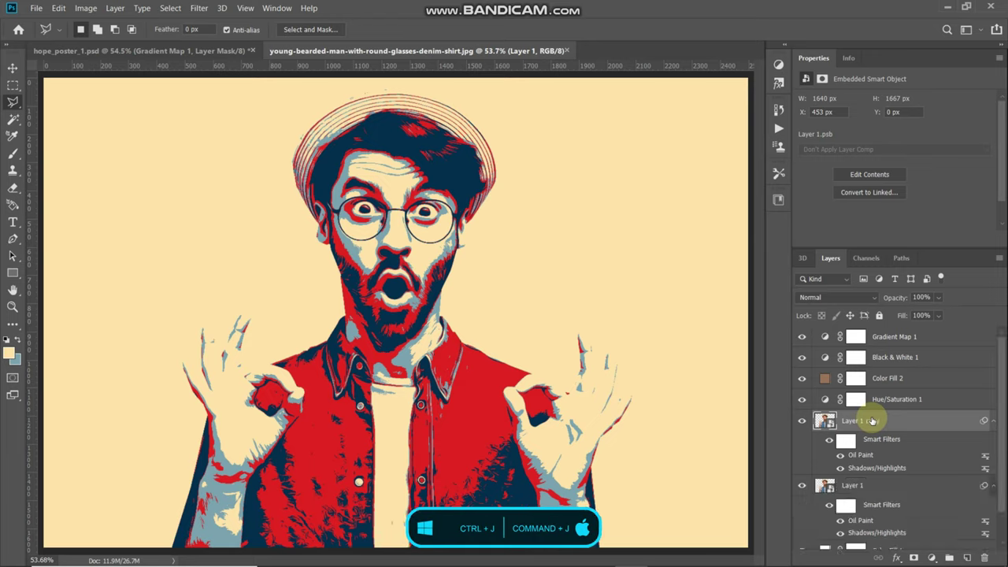
left_click(199, 7)
mouse_move(276, 232)
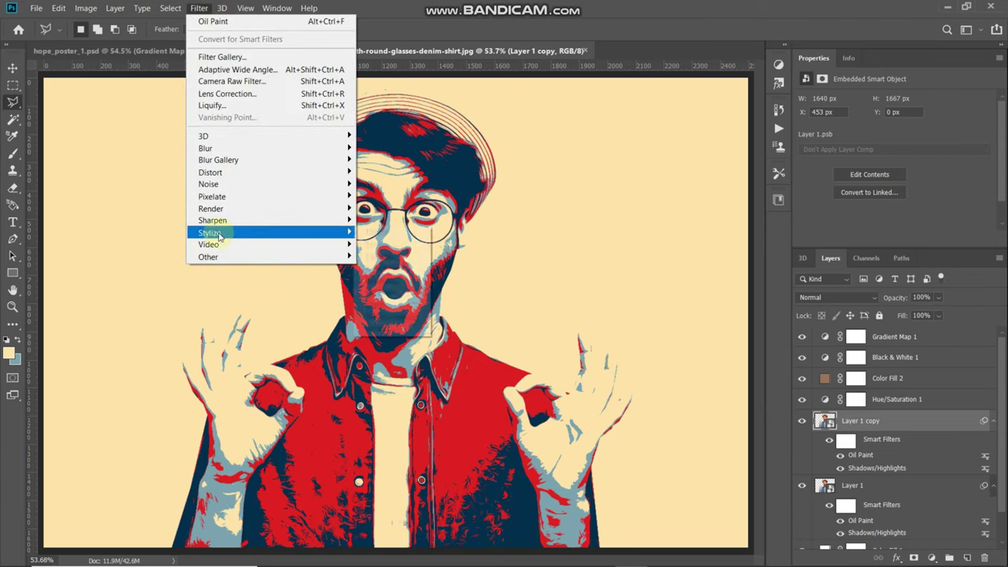
left_click(380, 280)
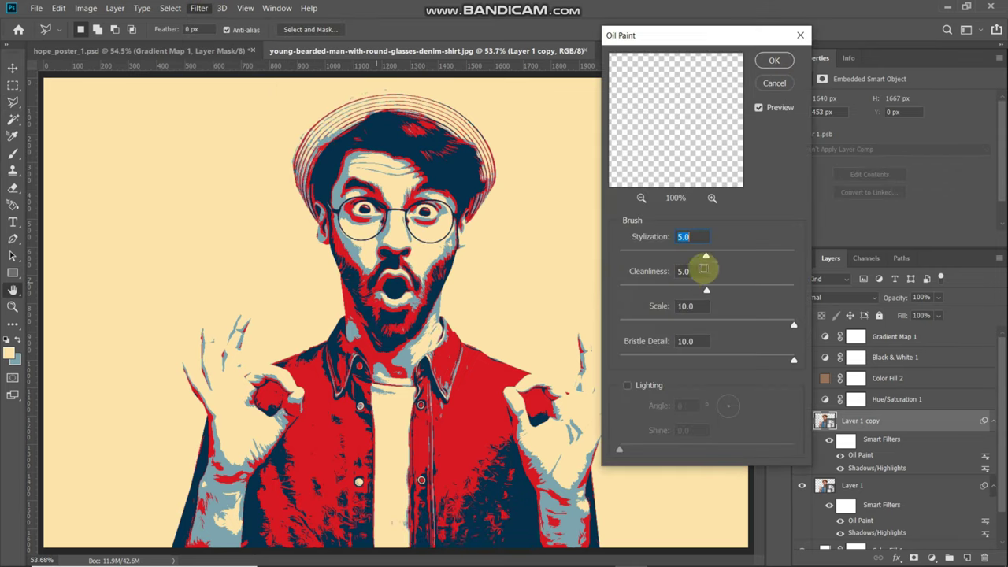
left_click_drag(707, 258, 794, 257)
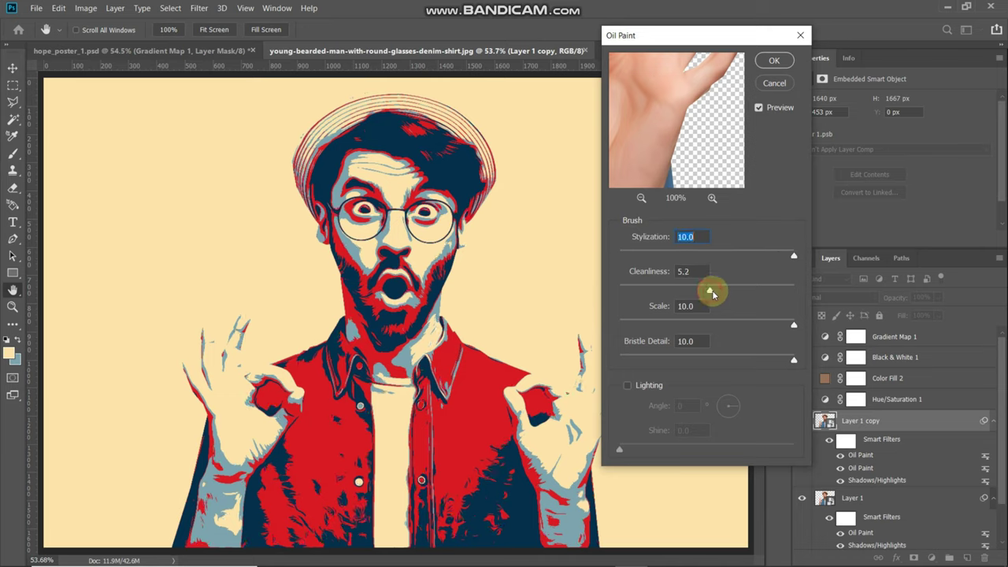
left_click_drag(711, 293, 807, 293)
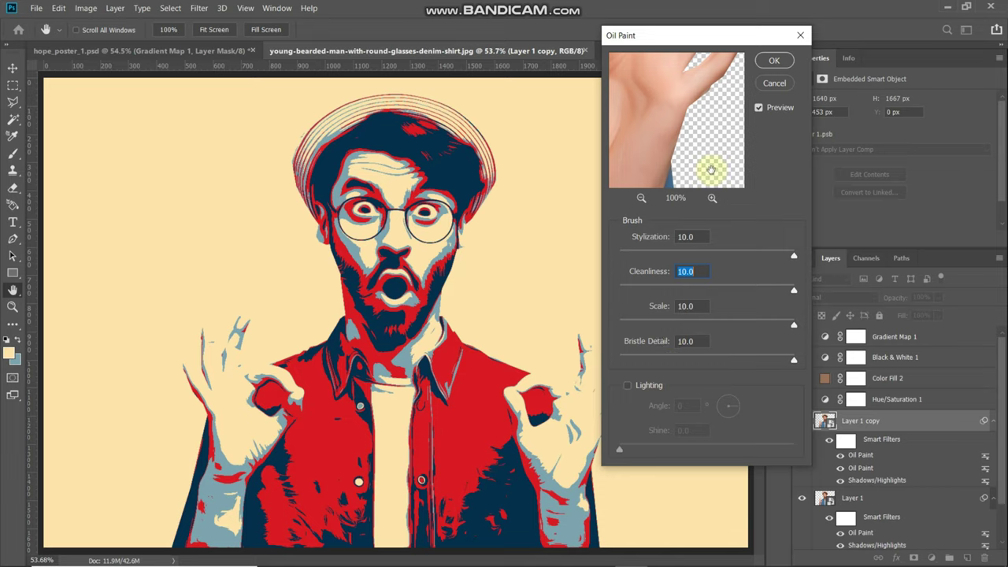
left_click(759, 108)
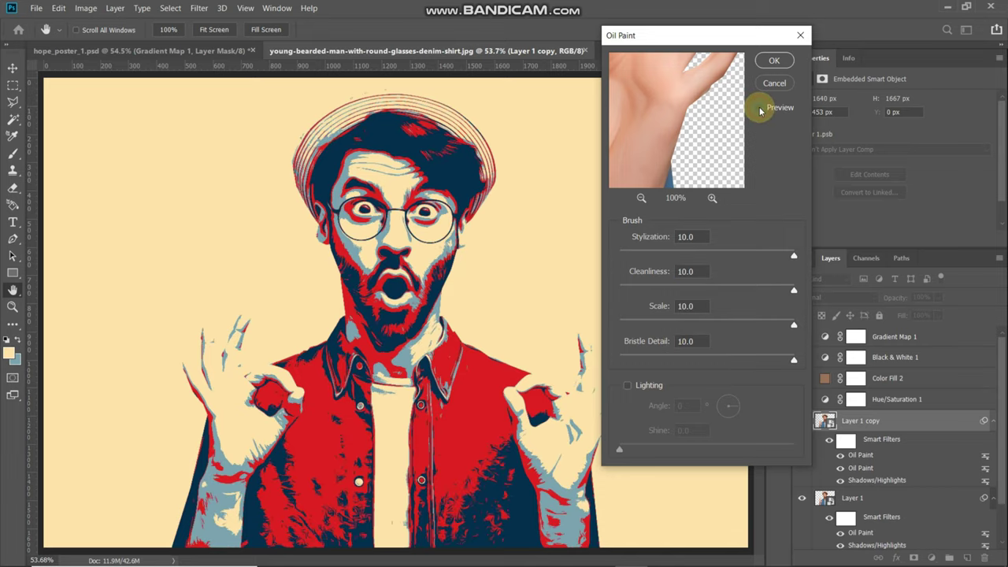
left_click(758, 108)
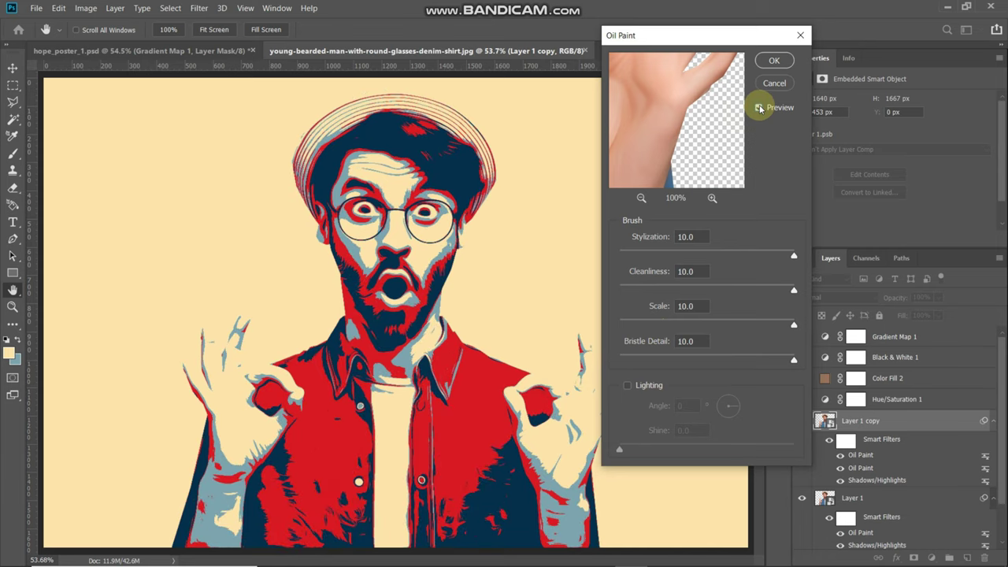
left_click(774, 61)
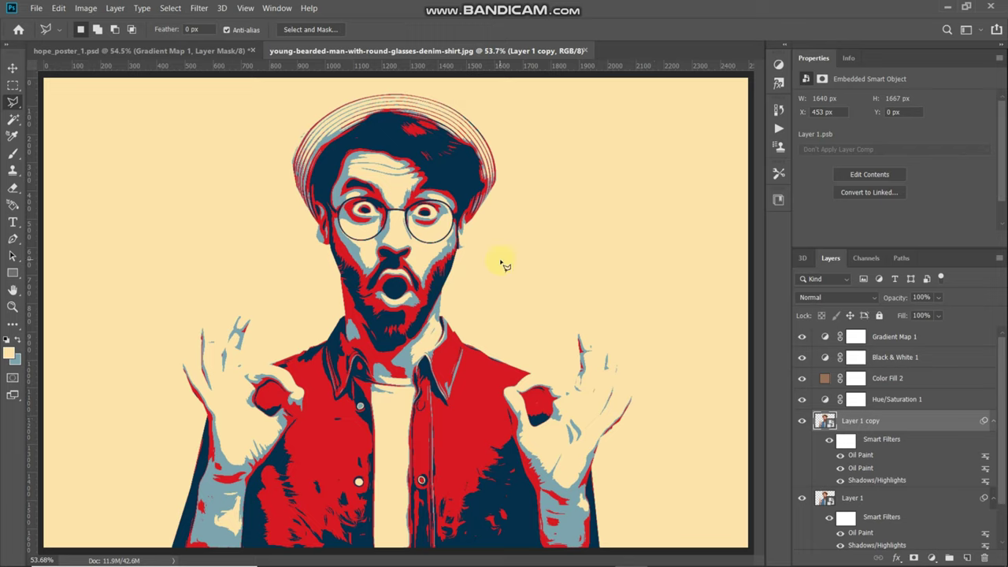
Step: Reapply the last Oil Paint filter to Layer 1 copy four more times
left_click(198, 8)
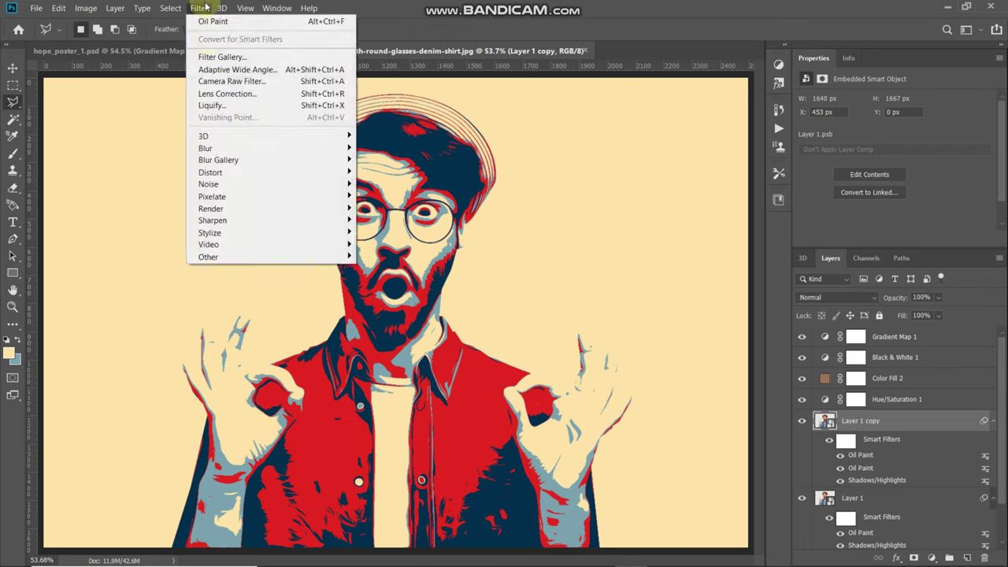
left_click(216, 24)
left_click(198, 8)
left_click(216, 24)
left_click(199, 7)
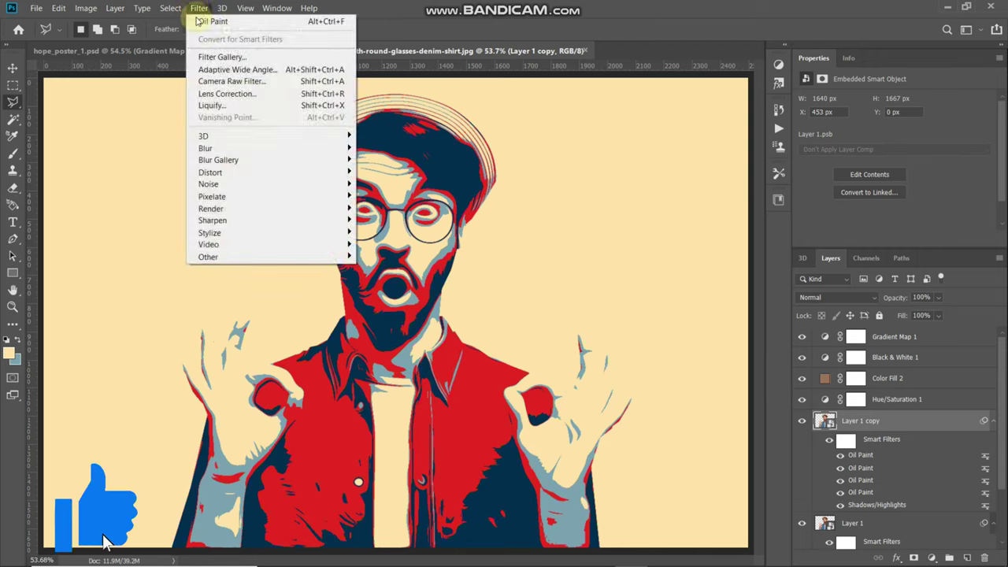
left_click(216, 24)
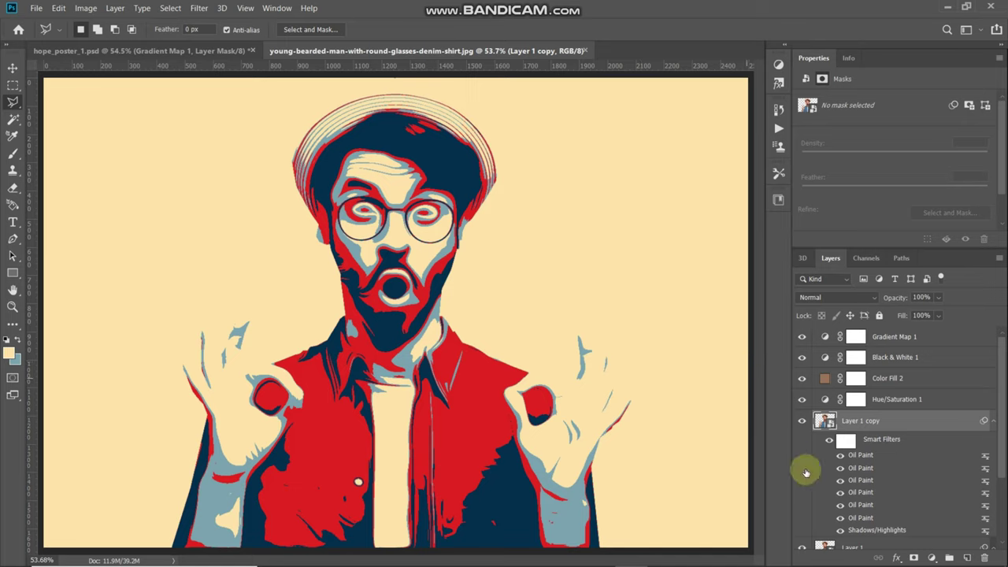
Step: Add a layer mask to Layer 1 copy and set up a Soft Round brush with the foreground colour 000000
left_click(914, 557)
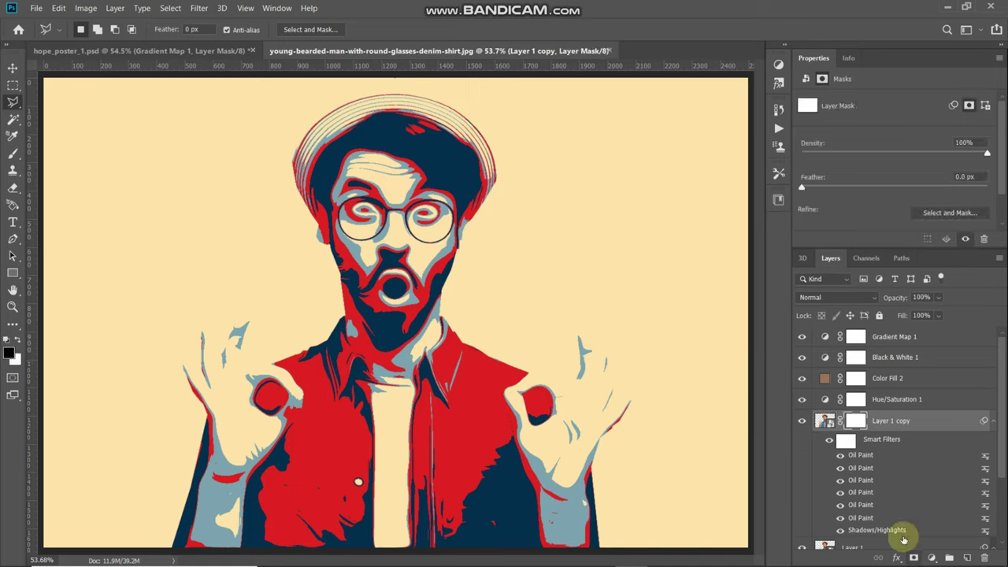
left_click(13, 154)
left_click(33, 155)
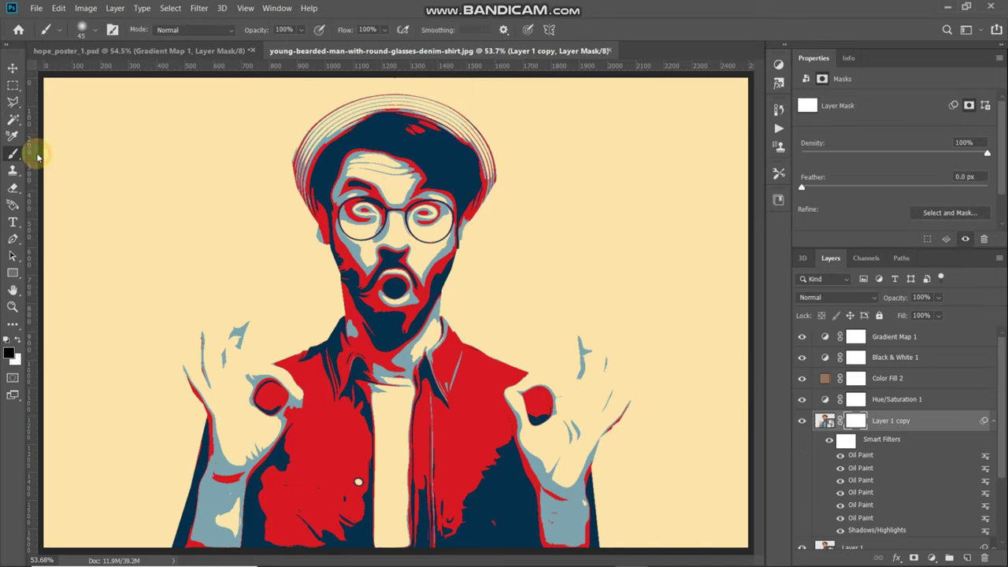
left_click(85, 30)
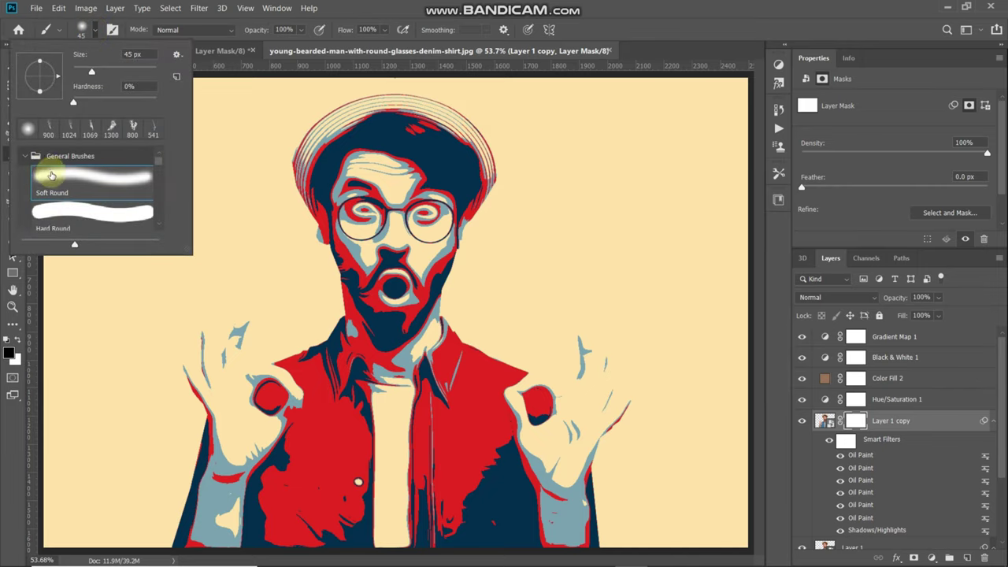
double_click(62, 165)
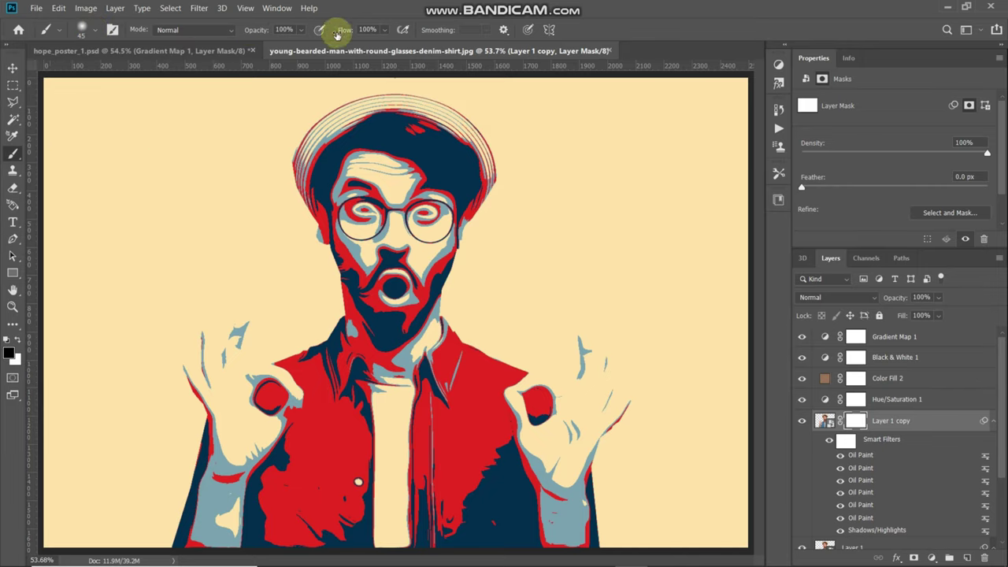
left_click(8, 354)
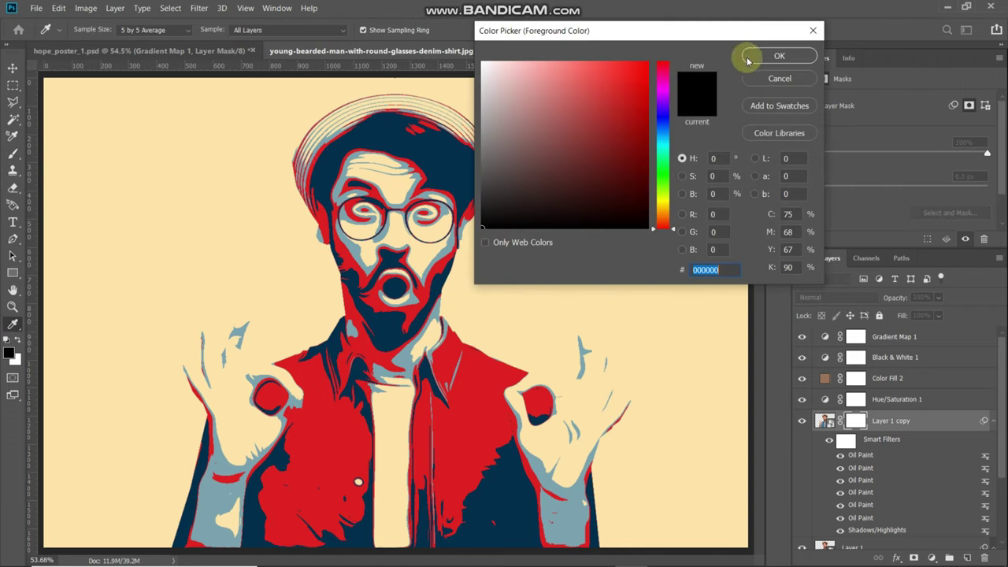
left_click(748, 60)
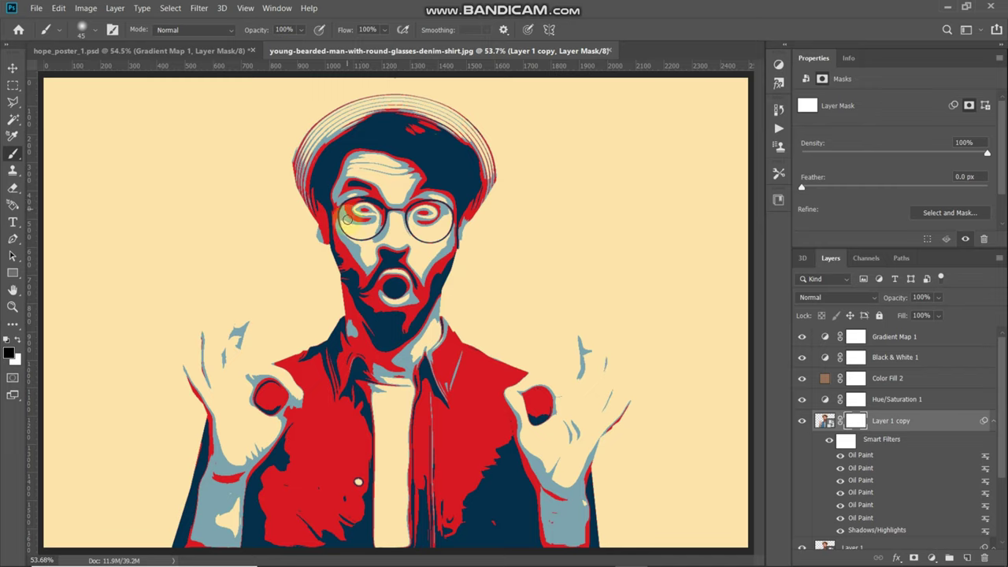
Step: Set the brush size to 70 px and paint black over both eyes on the Layer 1 copy mask
key("bracketright")
key("bracketright")
key("bracketright")
key("bracketright")
key("bracketright")
key("bracketright")
key("bracketright")
key("bracketright")
key("bracketright")
key("bracketright")
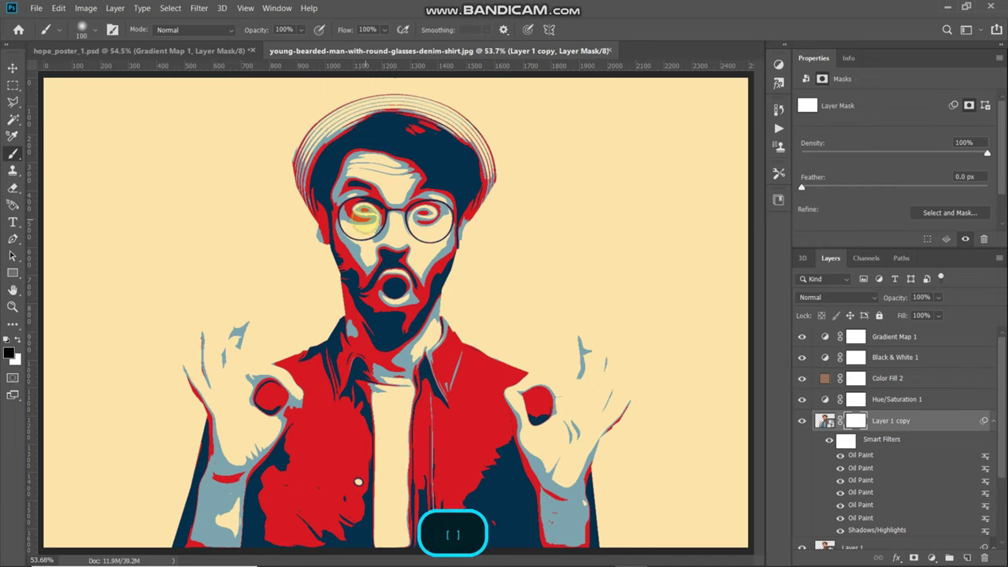
key("bracketleft")
key("bracketleft")
key("bracketleft")
key("bracketleft")
key("bracketleft")
key("bracketleft")
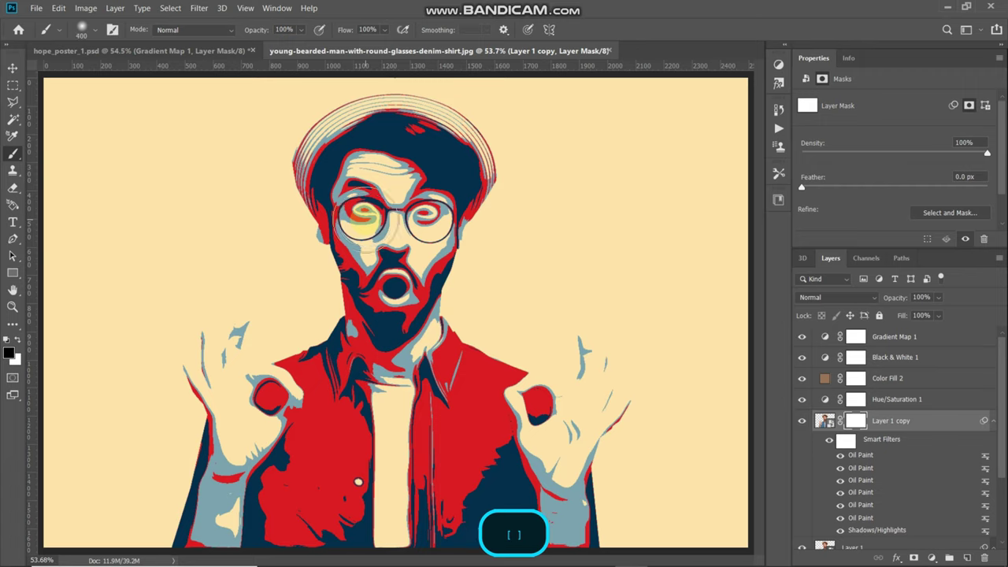
key("bracketleft")
key("bracketleft")
left_click_drag(356, 217, 425, 211)
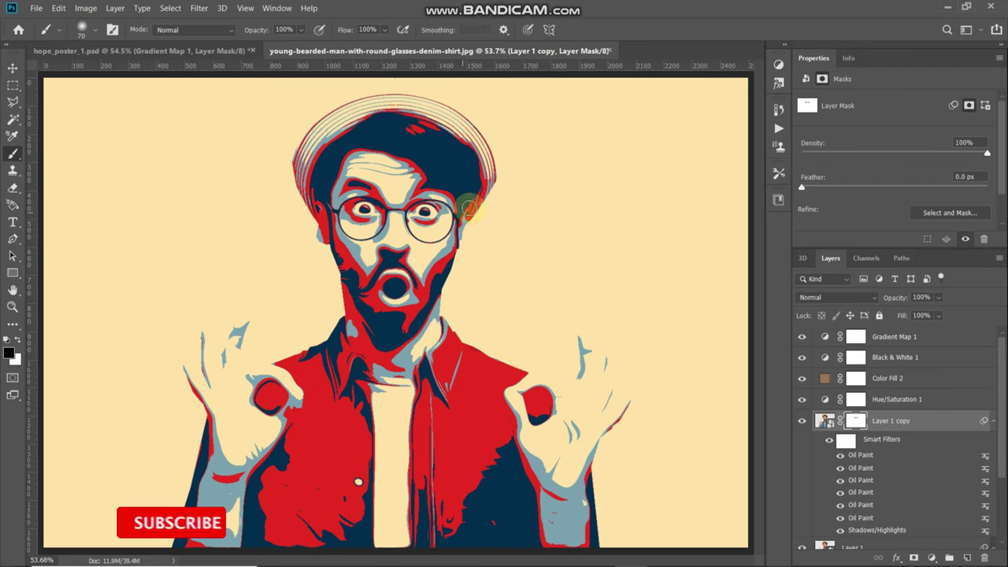
Step: Paint black on the Layer 1 copy mask over the mouth, beard, hair and both hands to restore their detail
left_click(393, 293)
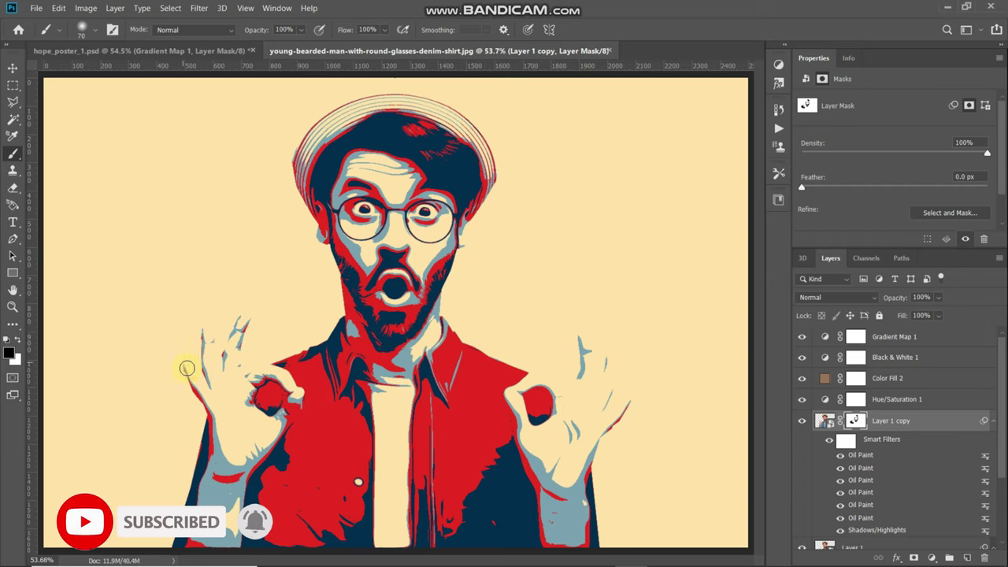
left_click_drag(542, 397, 580, 370)
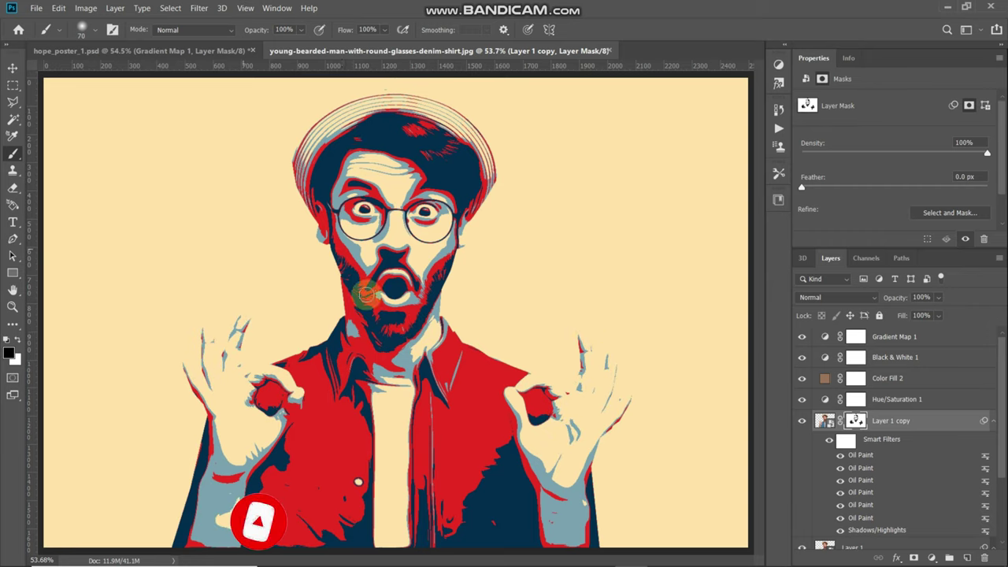
left_click(338, 230)
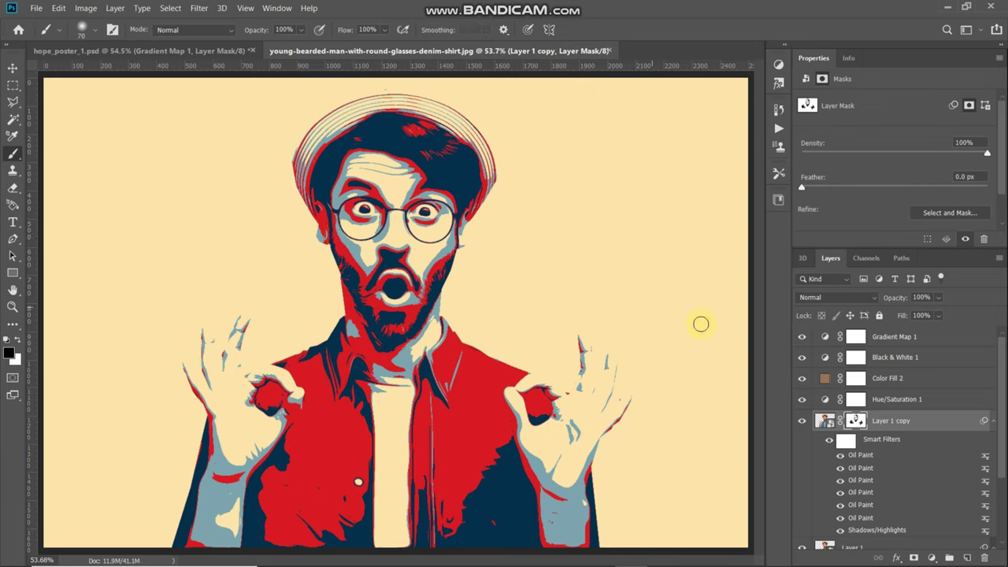
Step: Select the Color Fill 1 layer and place a vertical guide at the canvas centre, X 1250 px
scroll(857, 432, "down", 3)
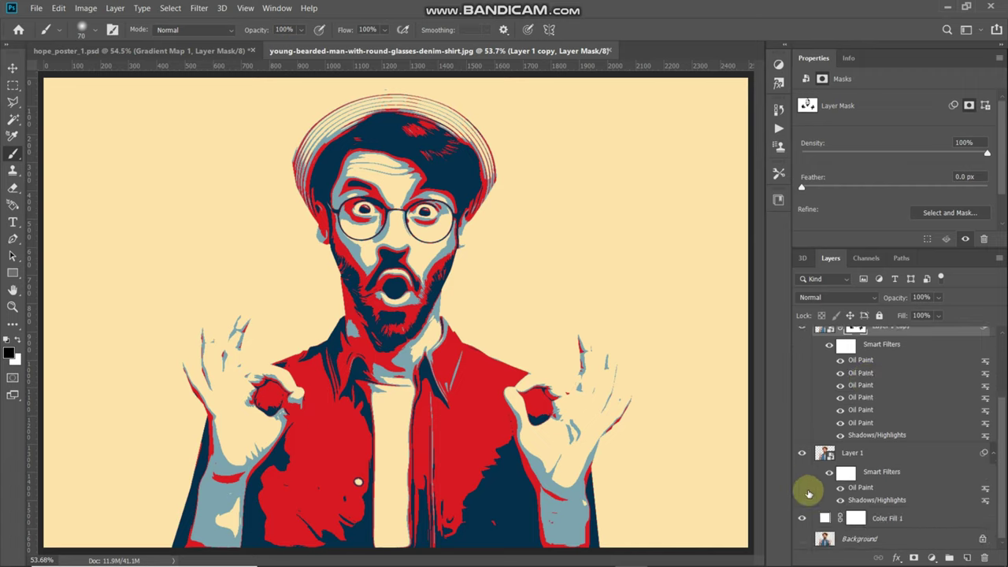
left_click(930, 518)
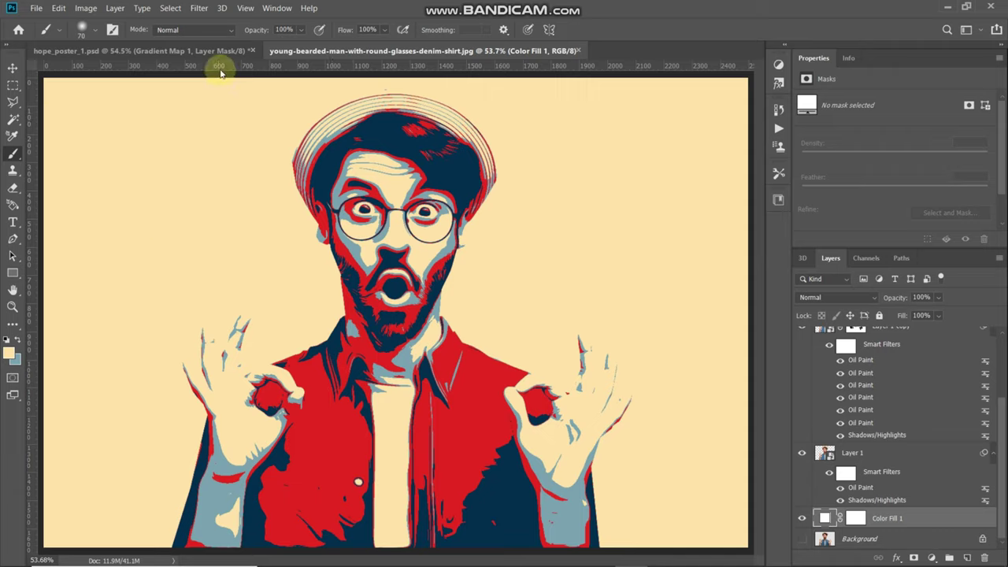
key("ctrl+r")
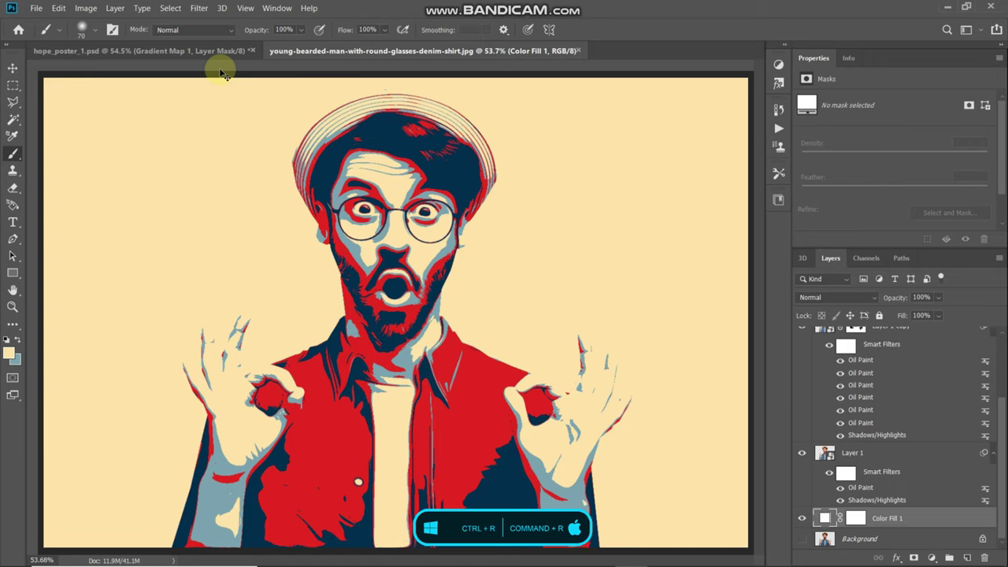
key("ctrl+r")
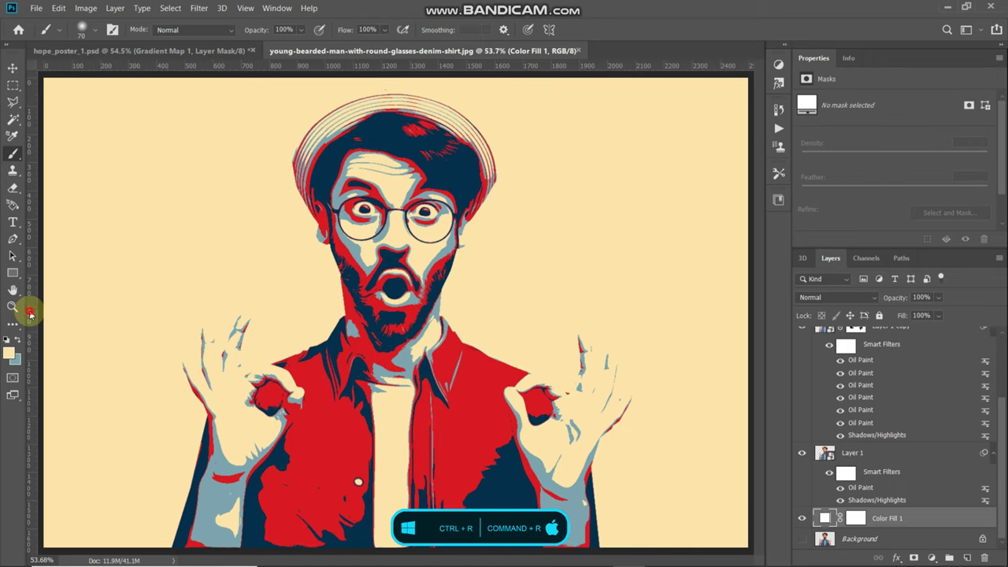
left_click_drag(29, 313, 393, 303)
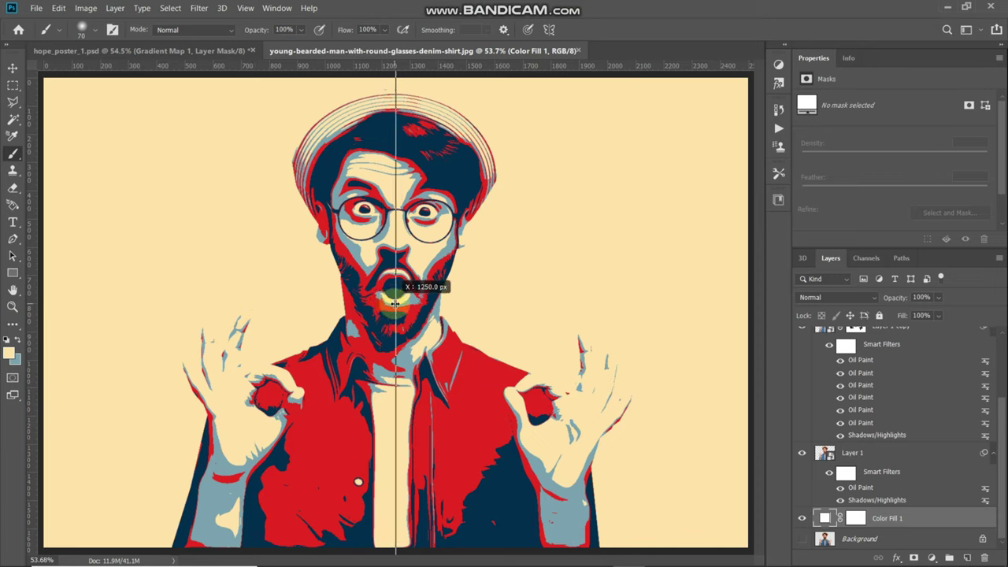
left_click_drag(394, 303, 395, 303)
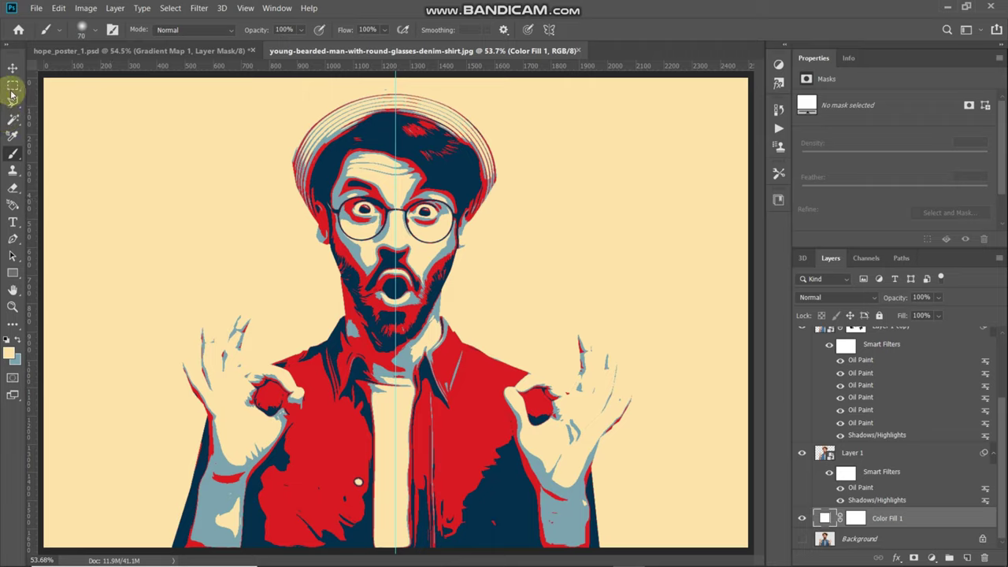
Step: Marquee-select the canvas area left of the guide and add a Solid Color fill layer there with colour 7ca4ae
left_click_drag(13, 85, 394, 548)
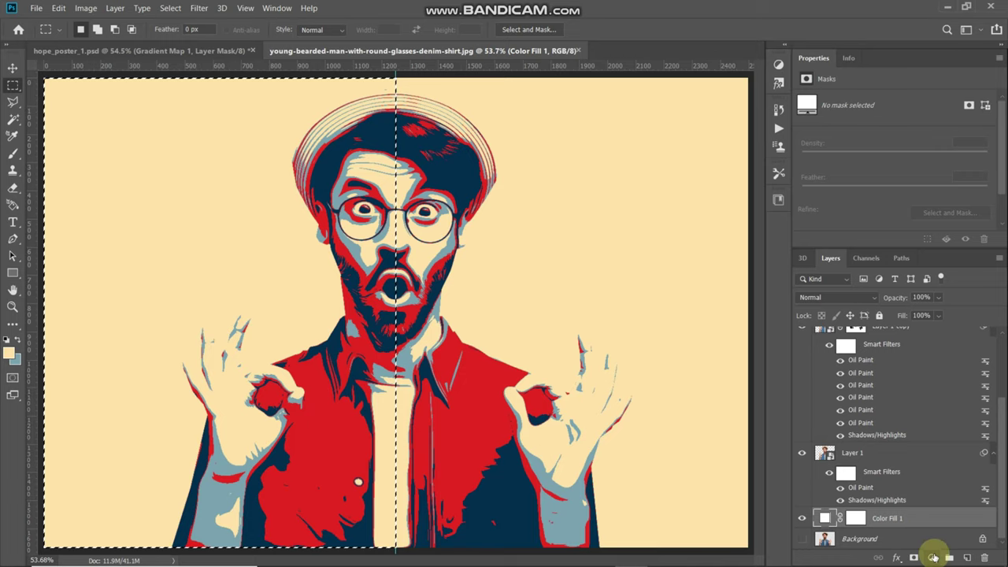
left_click(933, 557)
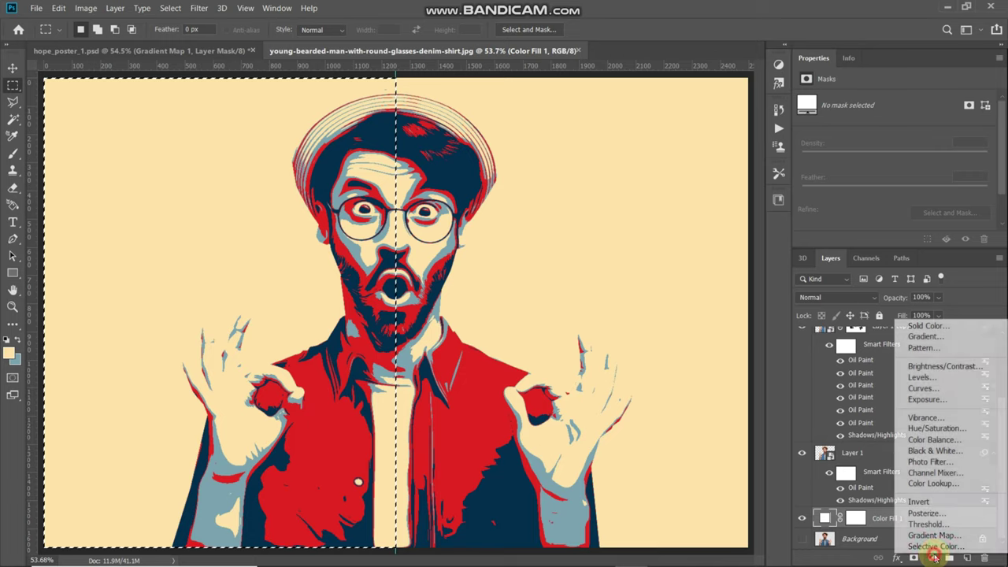
left_click(917, 326)
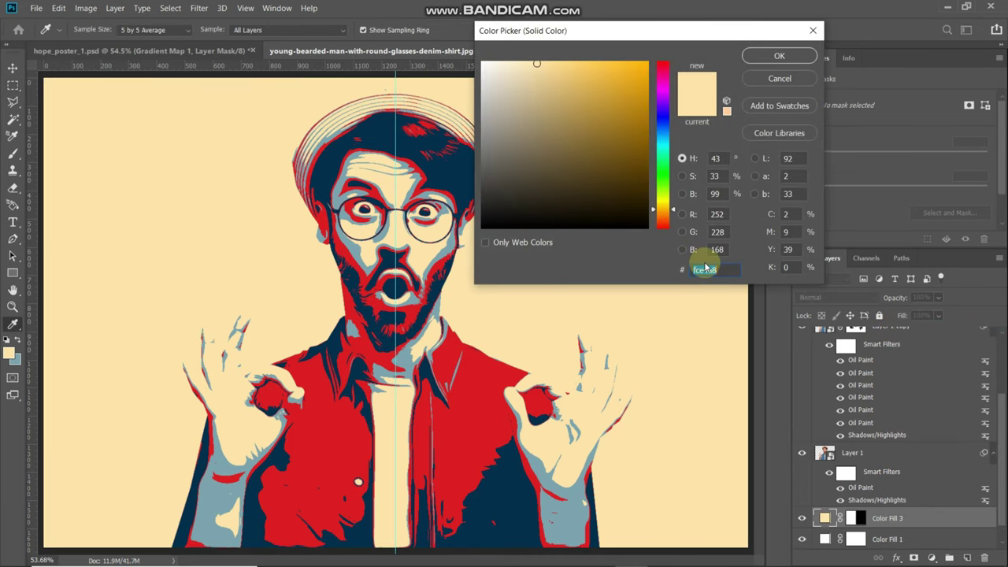
type("7ca")
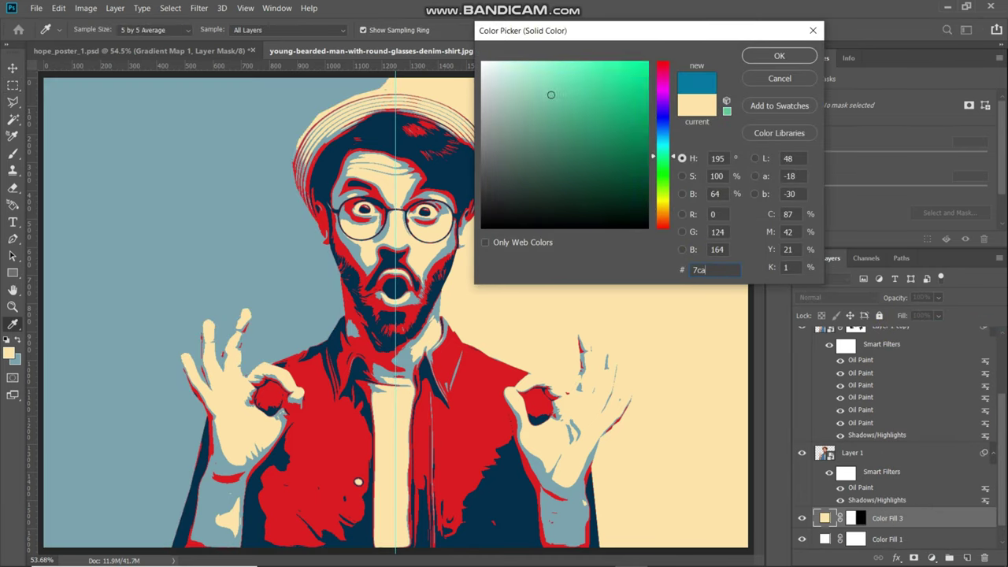
type("4ae")
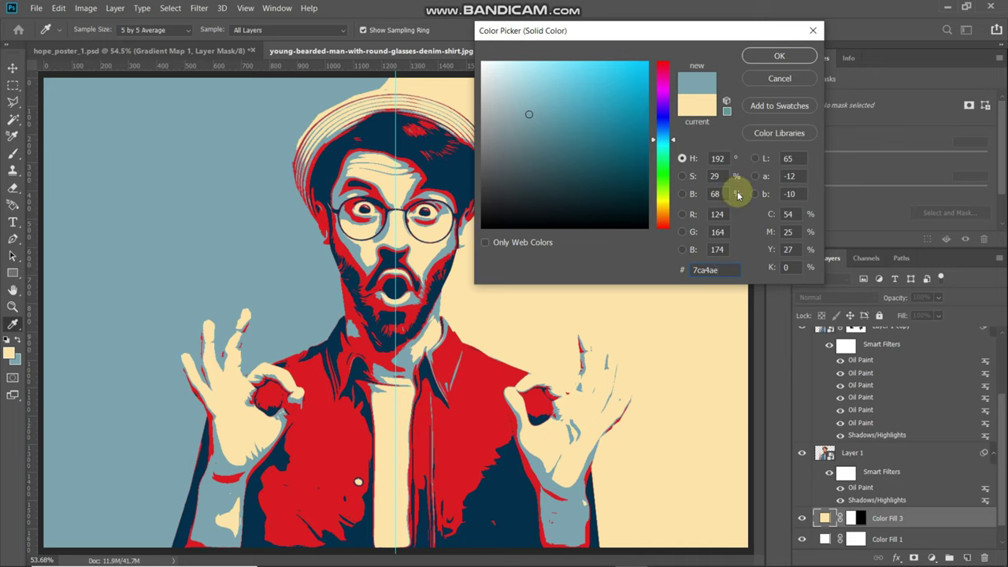
left_click(773, 66)
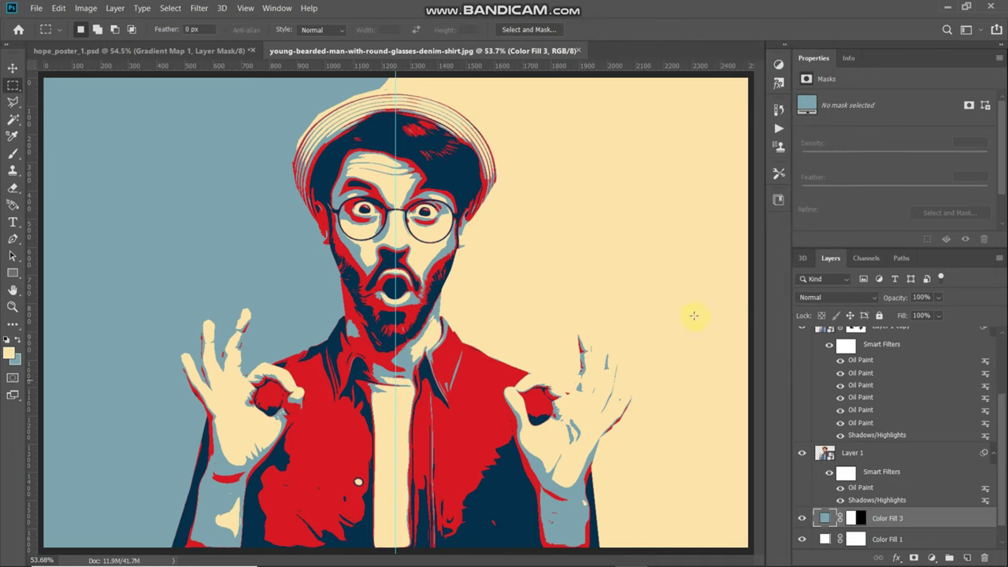
Step: Marquee-select the canvas area right of the guide and add a Solid Color fill layer there with colour d81921
left_click_drag(746, 63, 396, 548)
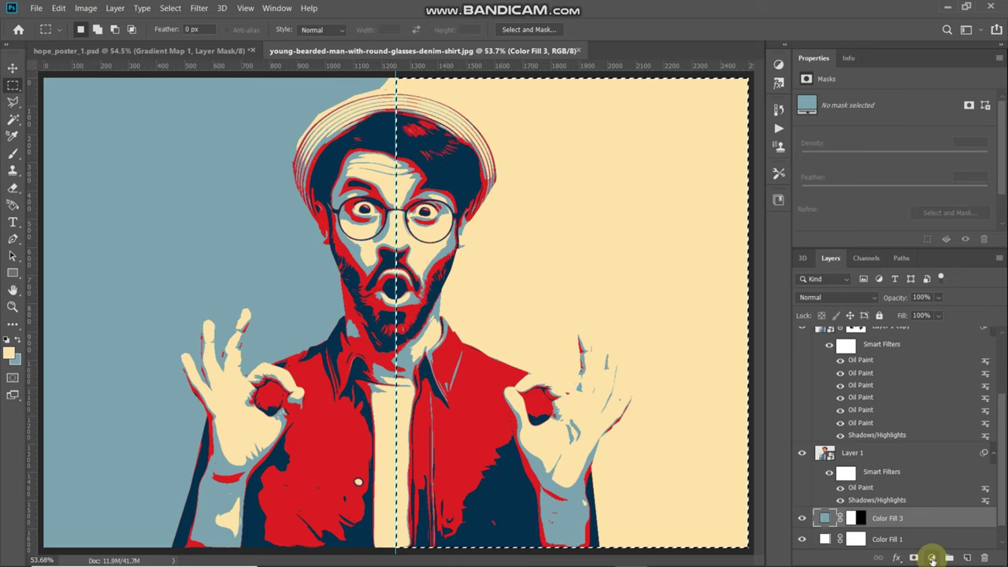
left_click(930, 556)
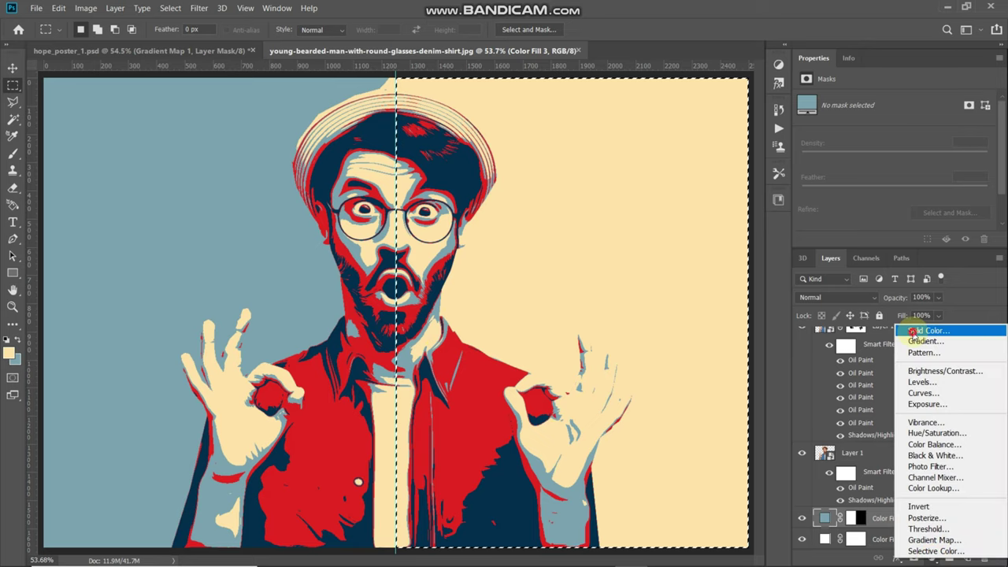
left_click(914, 331)
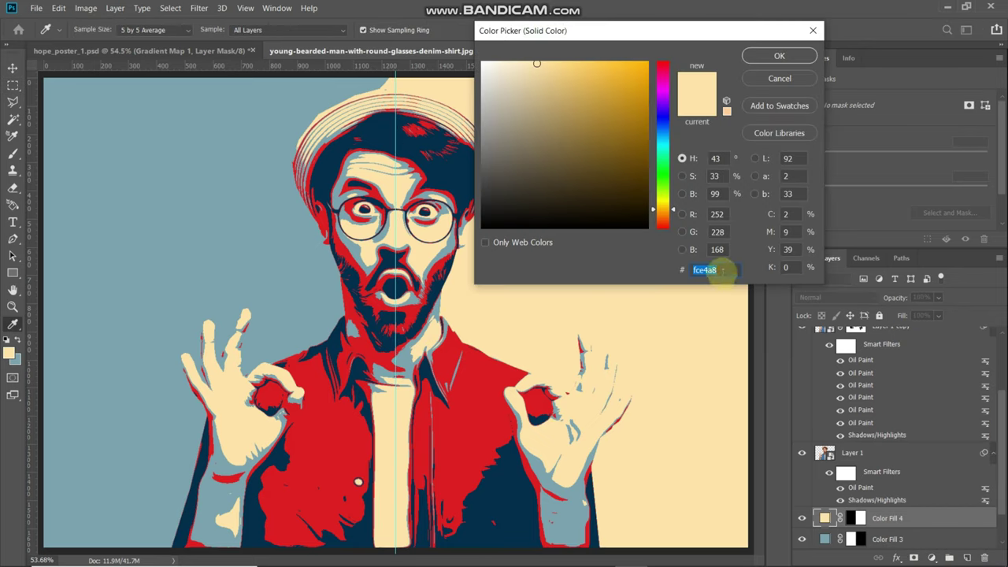
type("d81921")
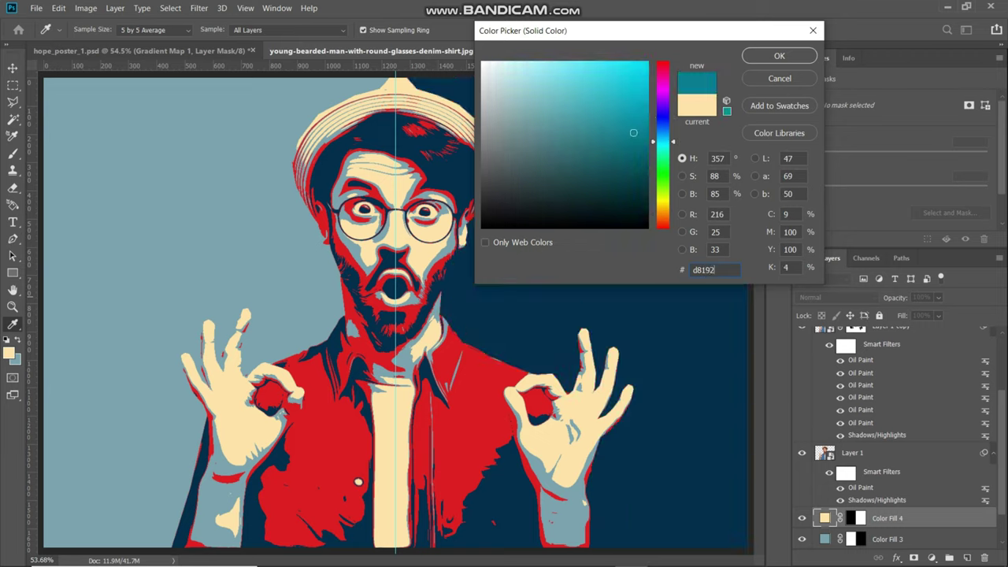
left_click(775, 54)
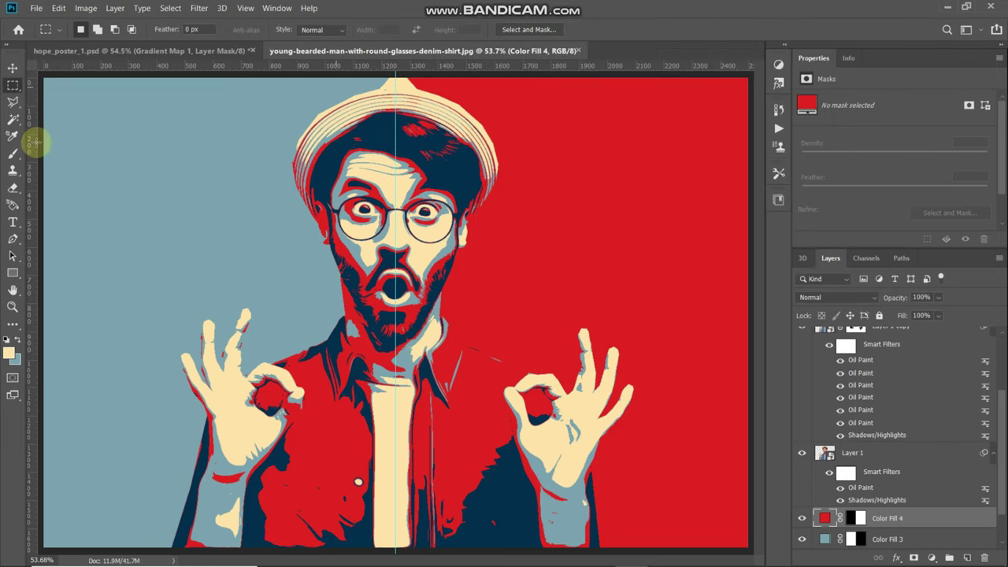
Step: Remove the vertical centre guide from the canvas with the Move tool
left_click(12, 69)
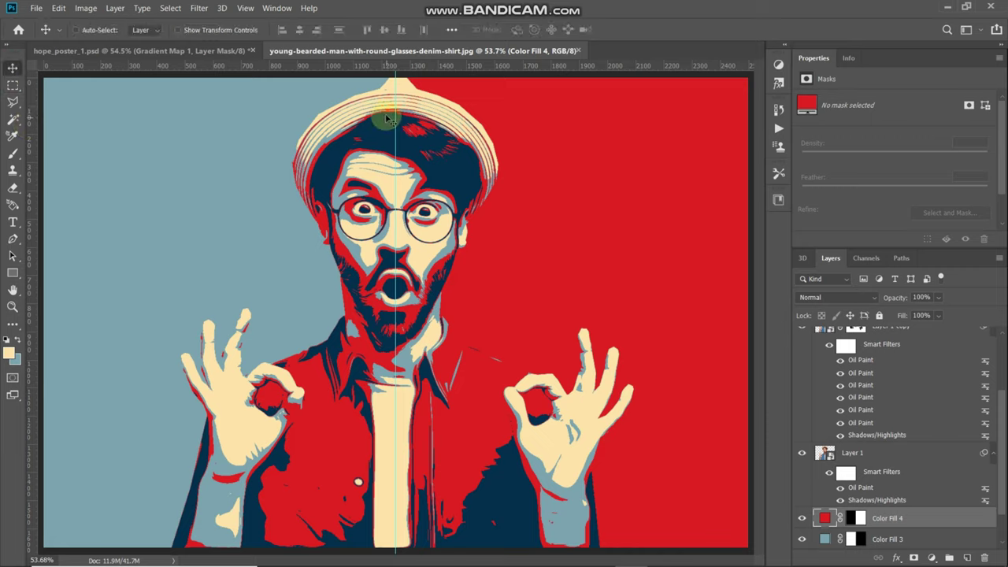
left_click_drag(396, 81, 13, 60)
left_click(435, 388)
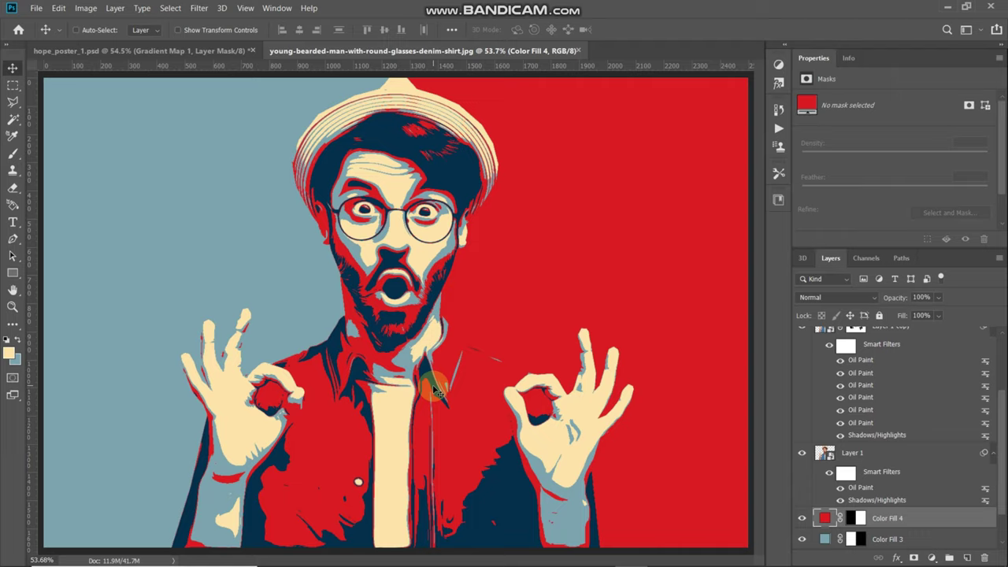
Step: Crop both sides of the canvas evenly, close to the man's hands, to about 1640 px wide
key("c")
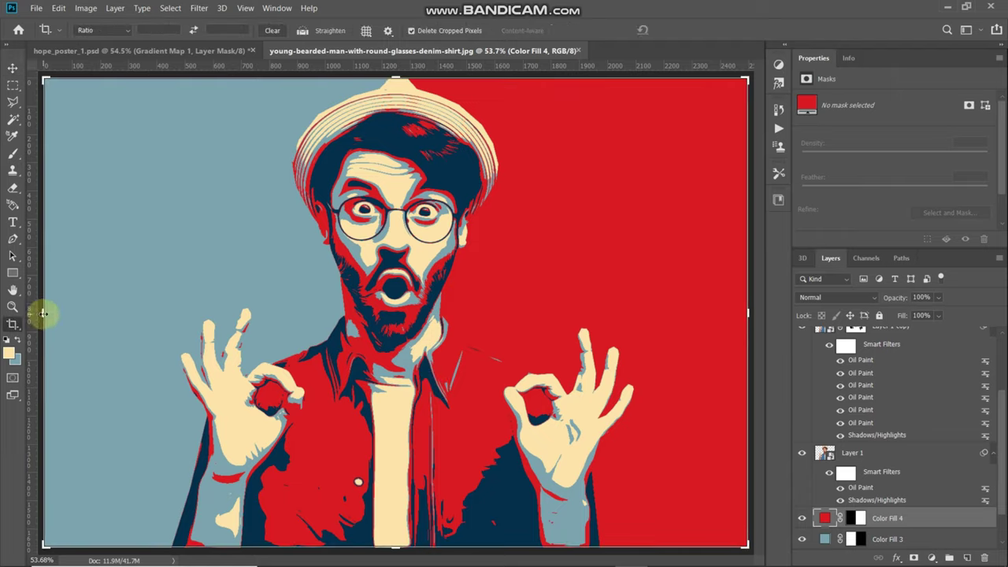
left_click_drag(43, 314, 108, 314)
left_click_drag(685, 307, 626, 313)
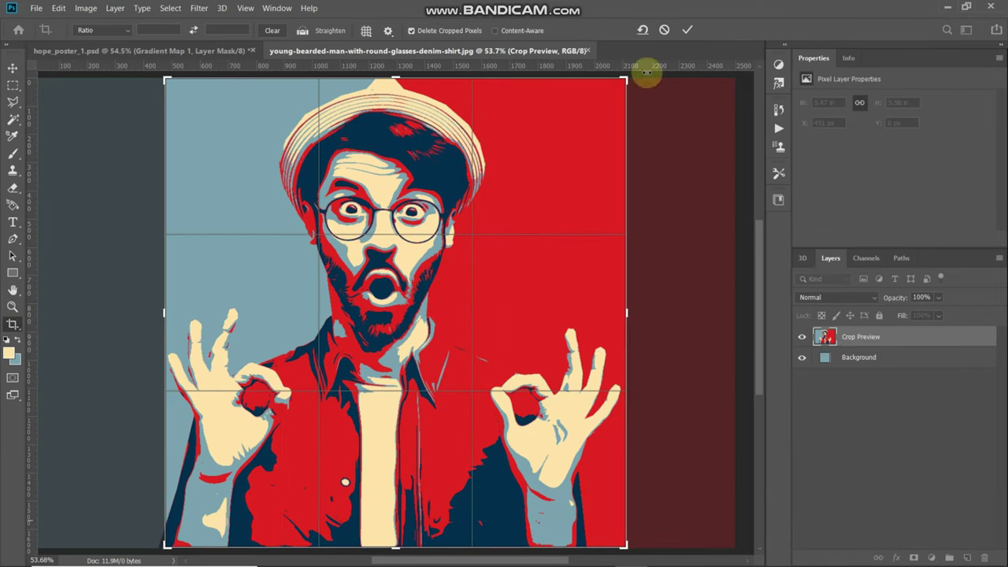
left_click(687, 31)
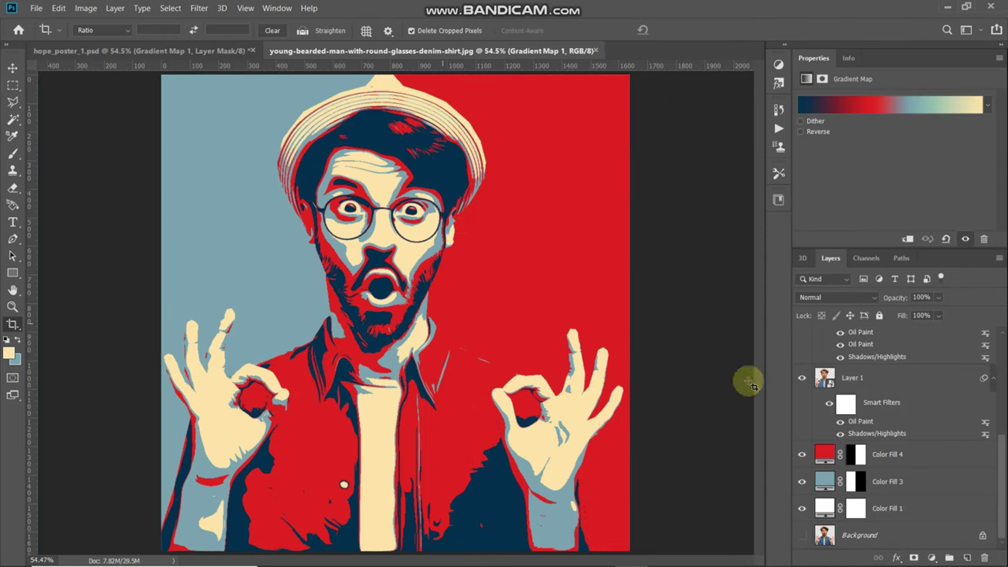
Step: Add a Solid Color fill layer with colour fce4a8 above the Gradient Map 1 layer
scroll(837, 358, "up", 5)
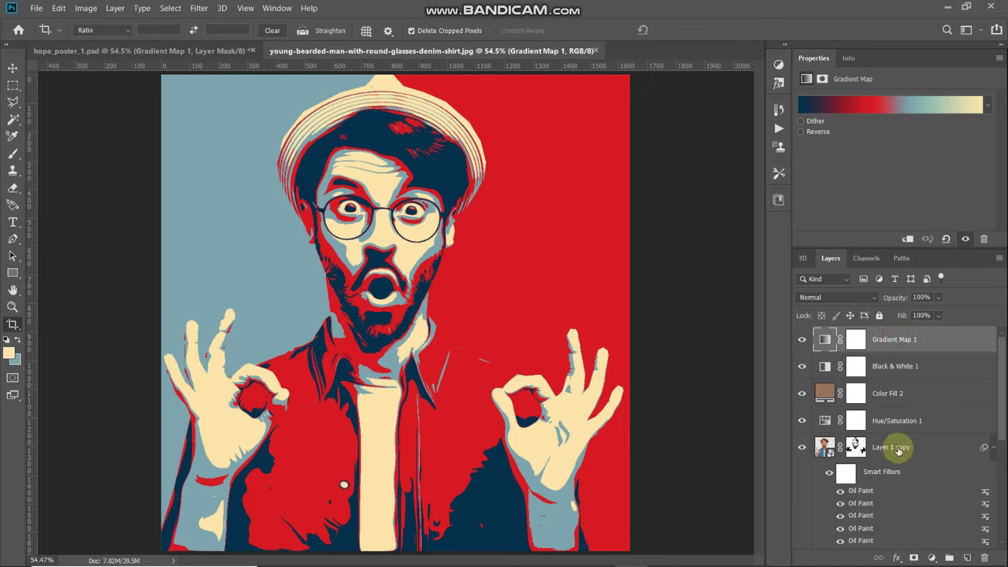
left_click(933, 558)
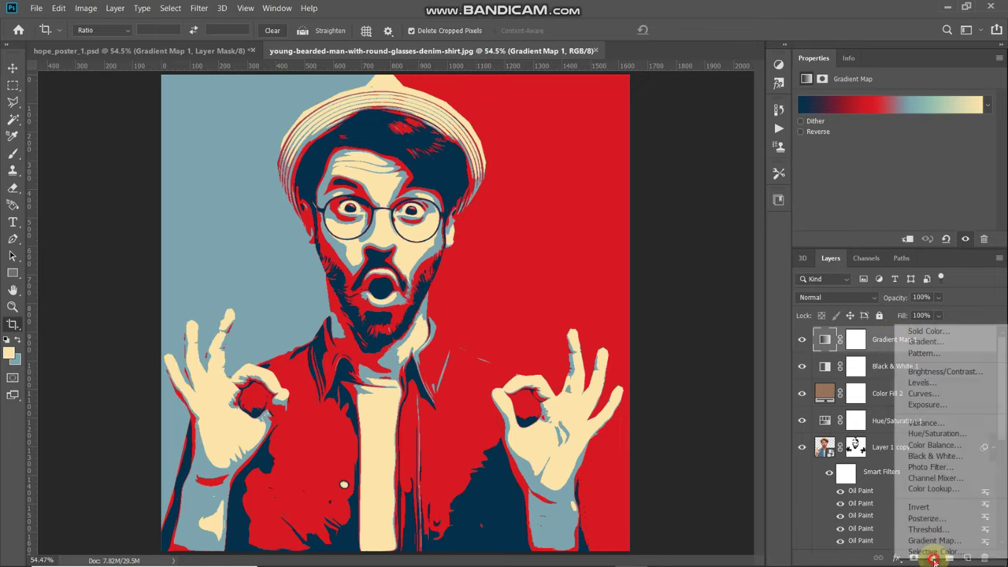
left_click(915, 334)
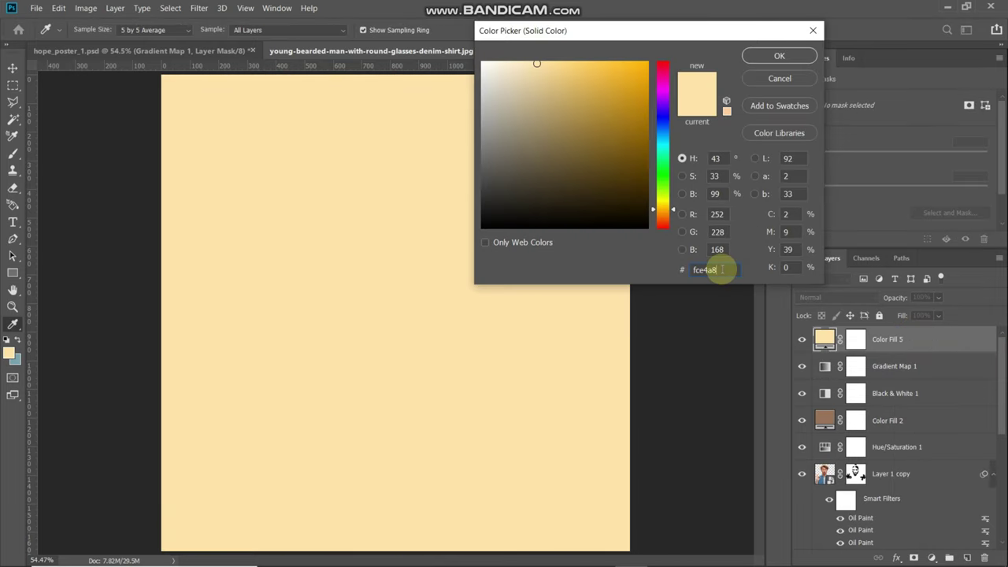
left_click(779, 56)
Step: Select the entire canvas with the Color Fill 5 layer's mask active
key("c")
key("ctrl+a")
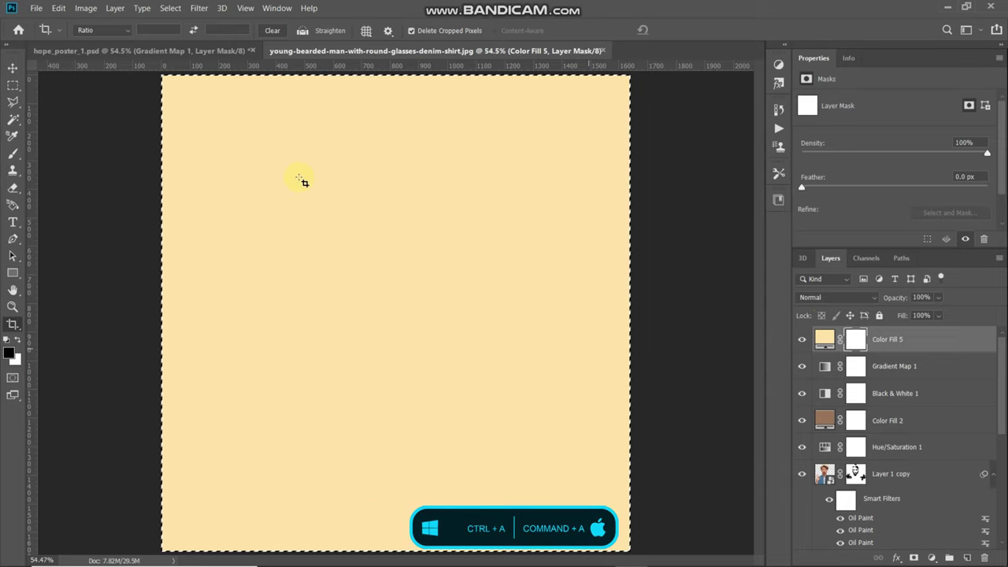
left_click(168, 9)
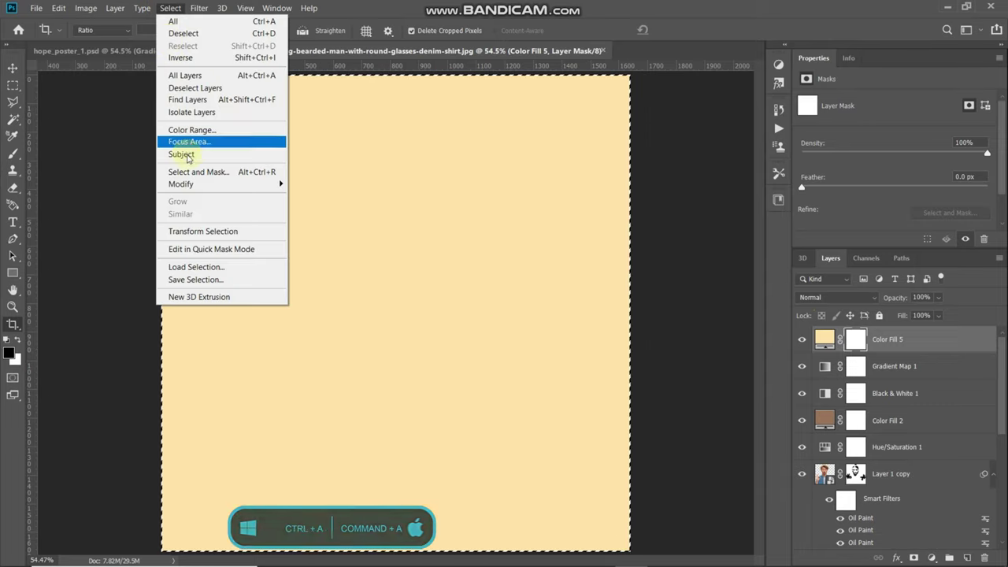